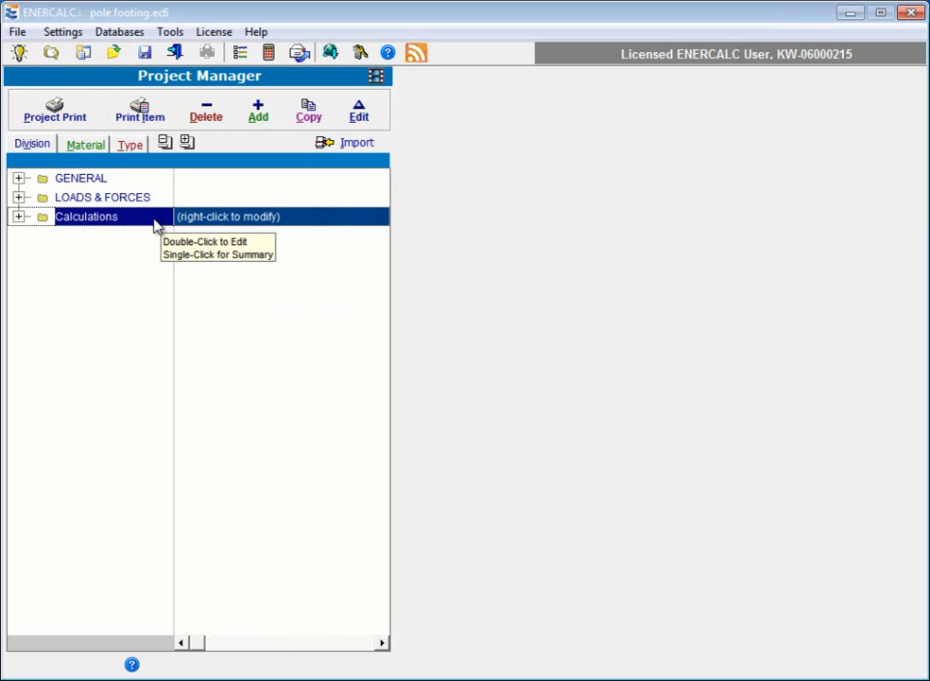
# Add a new Pole Footing calculation to the project and describe it as "Pole 1".
pyautogui.click(258, 115)
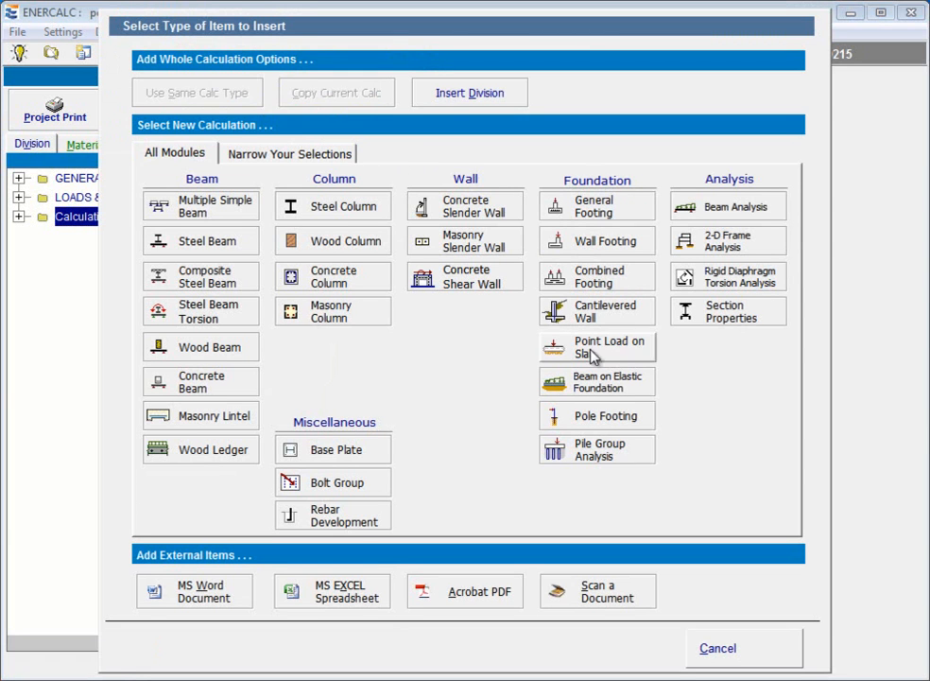
pyautogui.click(598, 418)
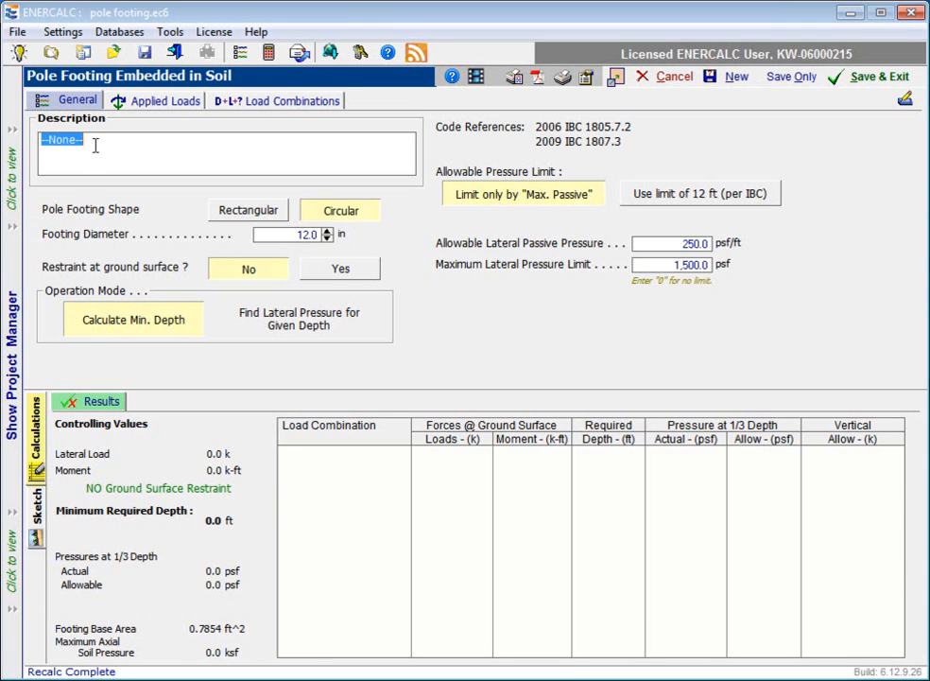
pyautogui.press('BackSpace')
pyautogui.write('Pole 1')
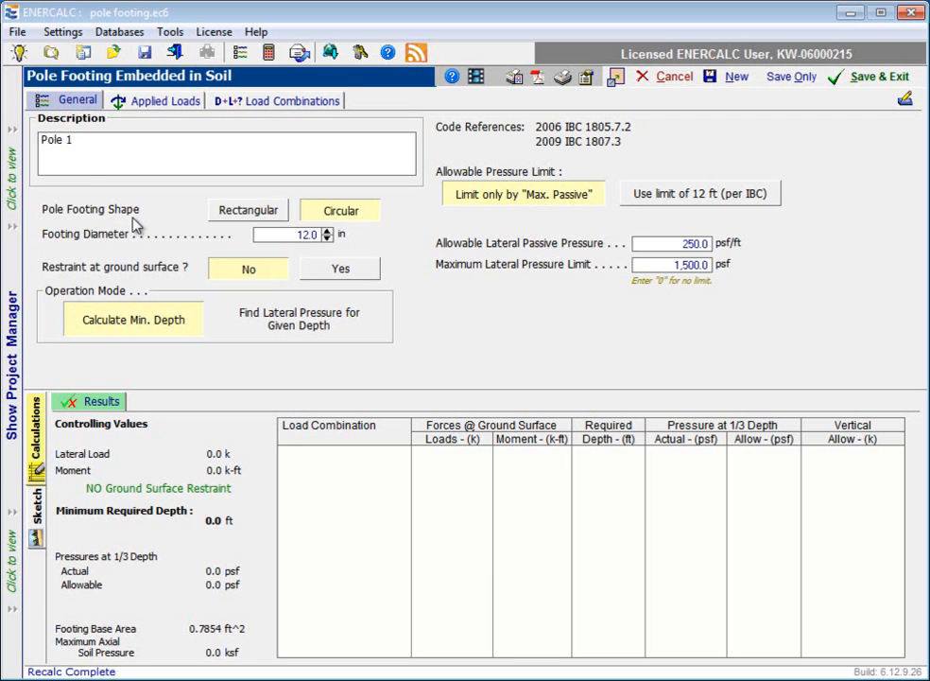
# Try the rectangular footing shape, then return the pole footing shape to circular.
pyautogui.click(272, 216)
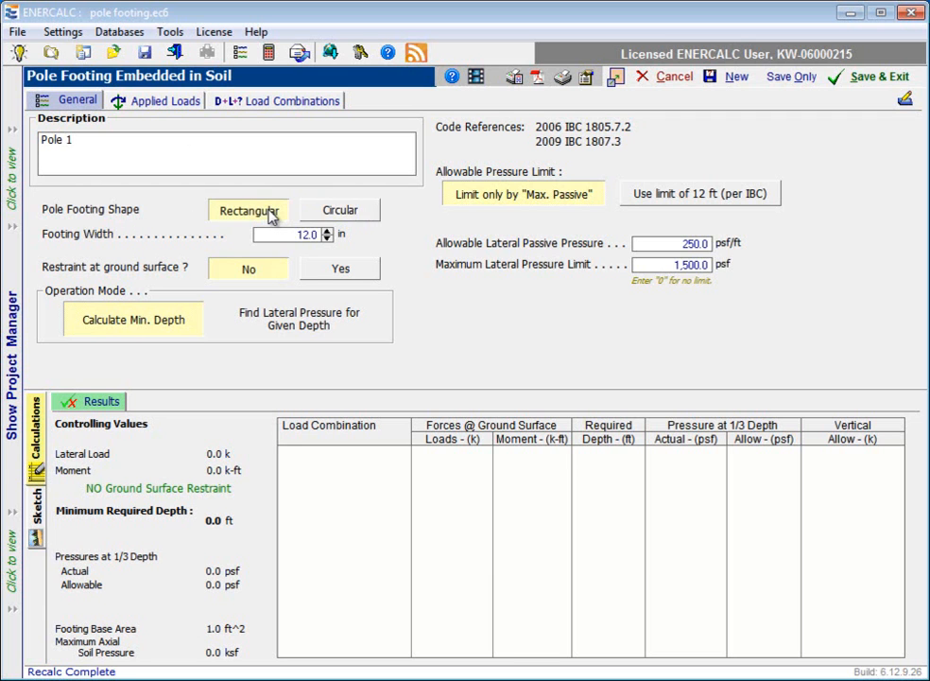
pyautogui.click(341, 213)
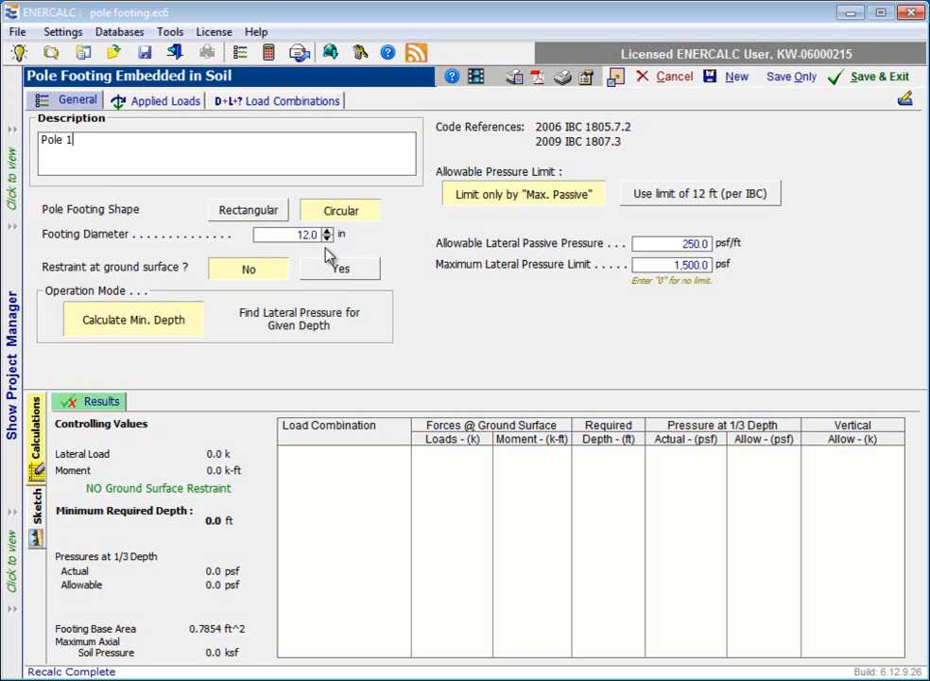
pyautogui.click(267, 209)
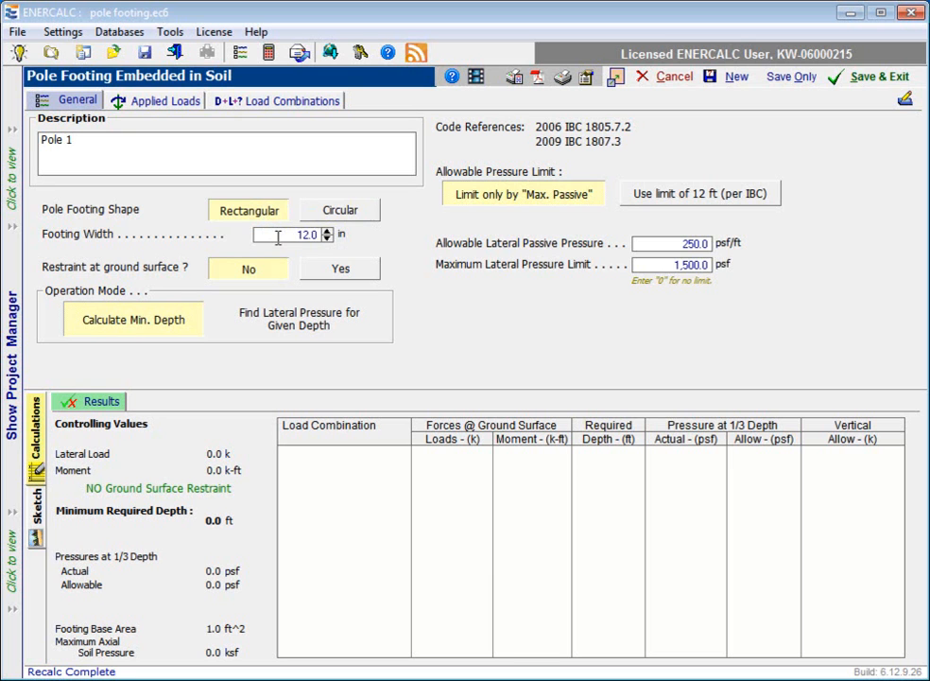
pyautogui.click(278, 238)
pyautogui.click(342, 217)
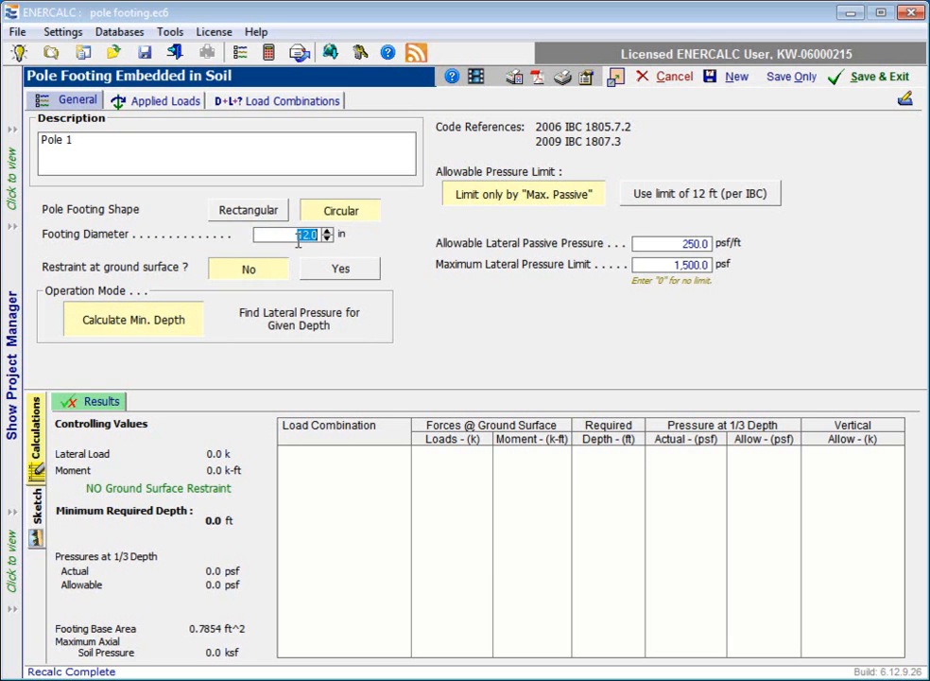
# Set the circular footing's diameter to 24 in.
pyautogui.write('24')
pyautogui.click(328, 233)
pyautogui.click(328, 242)
# Try restraint at the ground surface and return the restraint option to No.
pyautogui.click(338, 272)
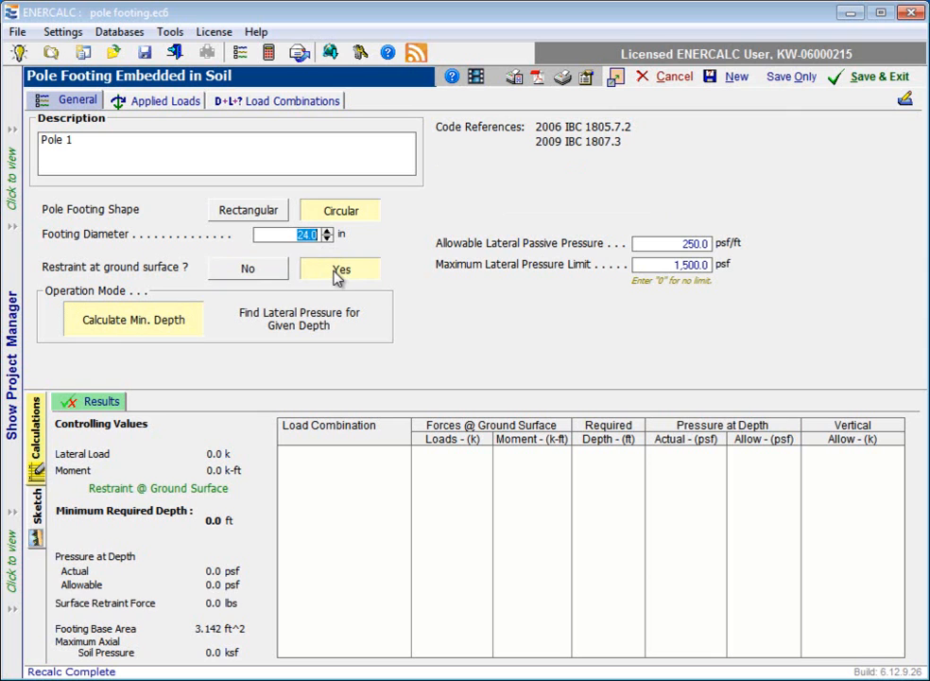
pyautogui.click(260, 271)
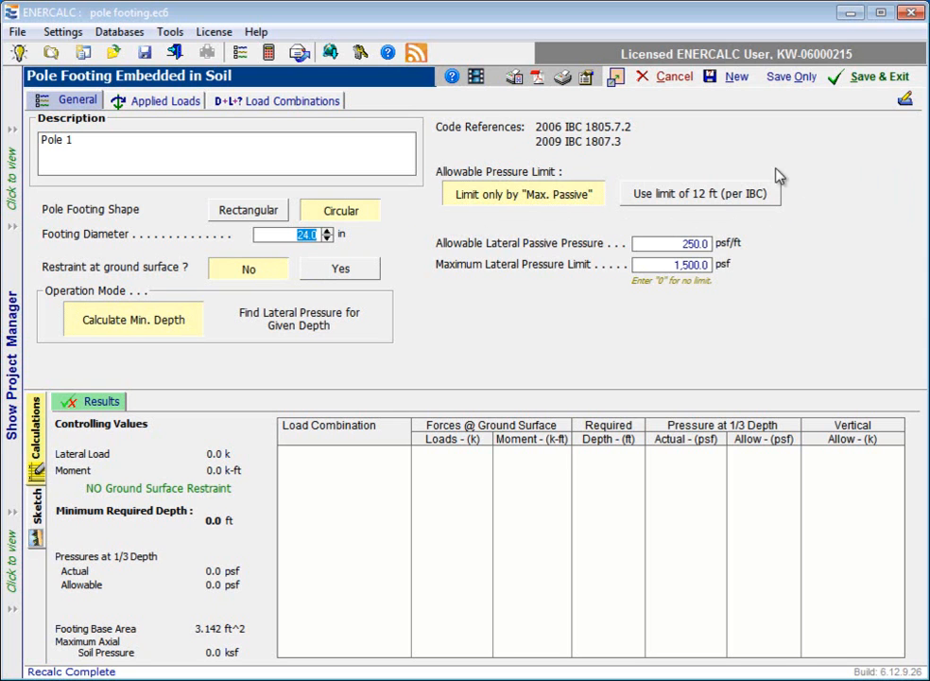
pyautogui.click(335, 276)
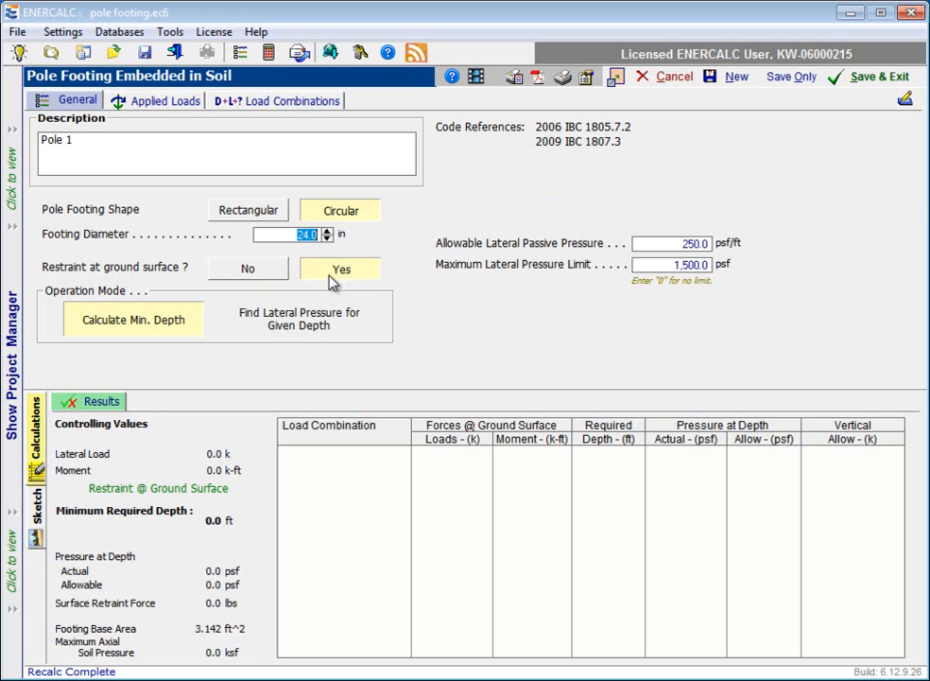
pyautogui.click(245, 274)
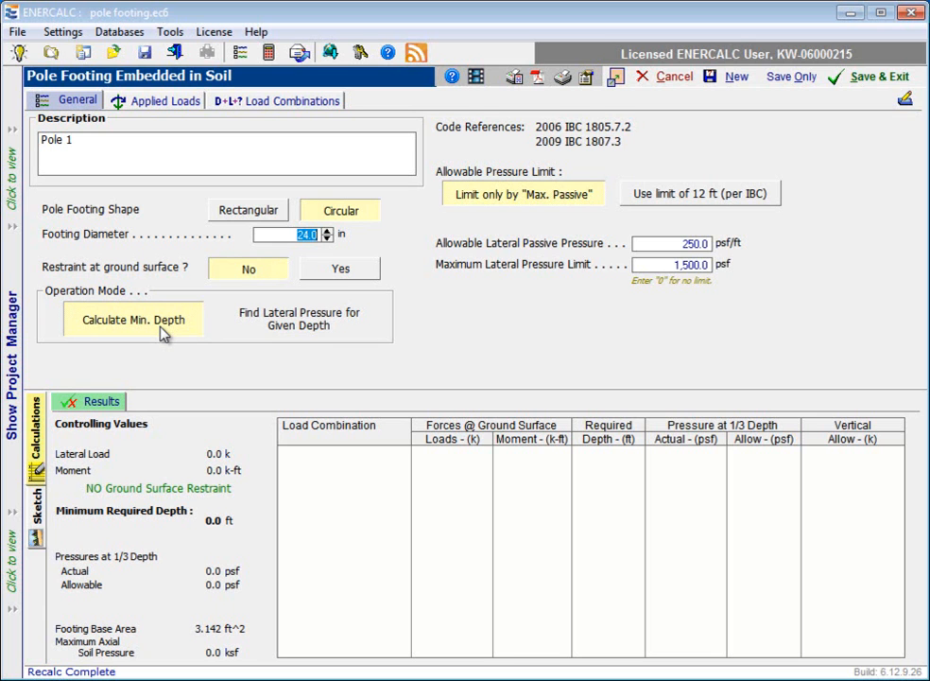
# Try the mode that finds lateral pressure for a given depth and return to calculating minimum depth.
pyautogui.click(305, 324)
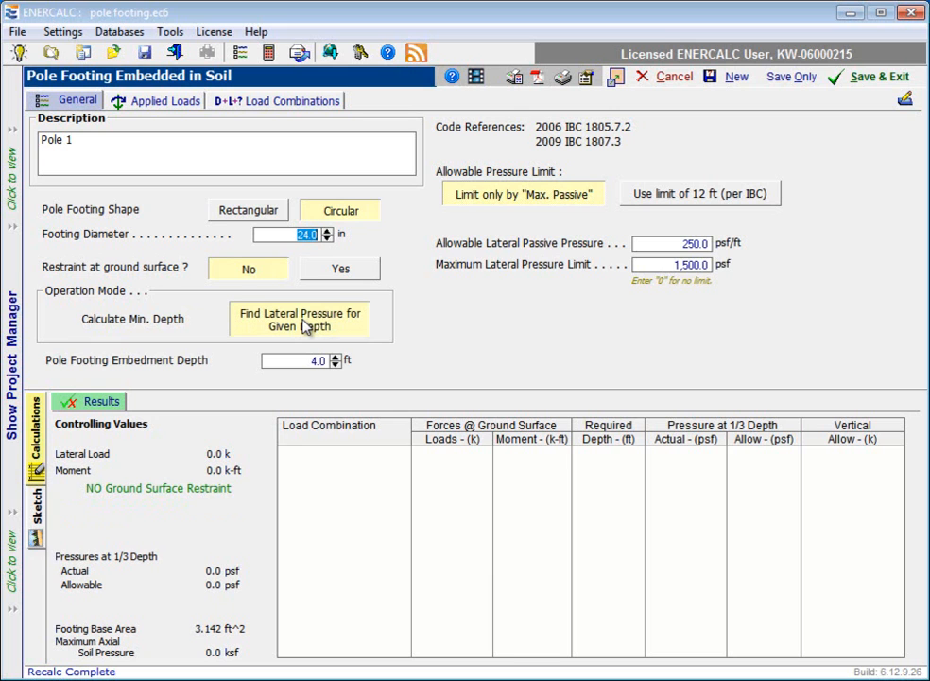
pyautogui.click(324, 364)
pyautogui.doubleClick(320, 361)
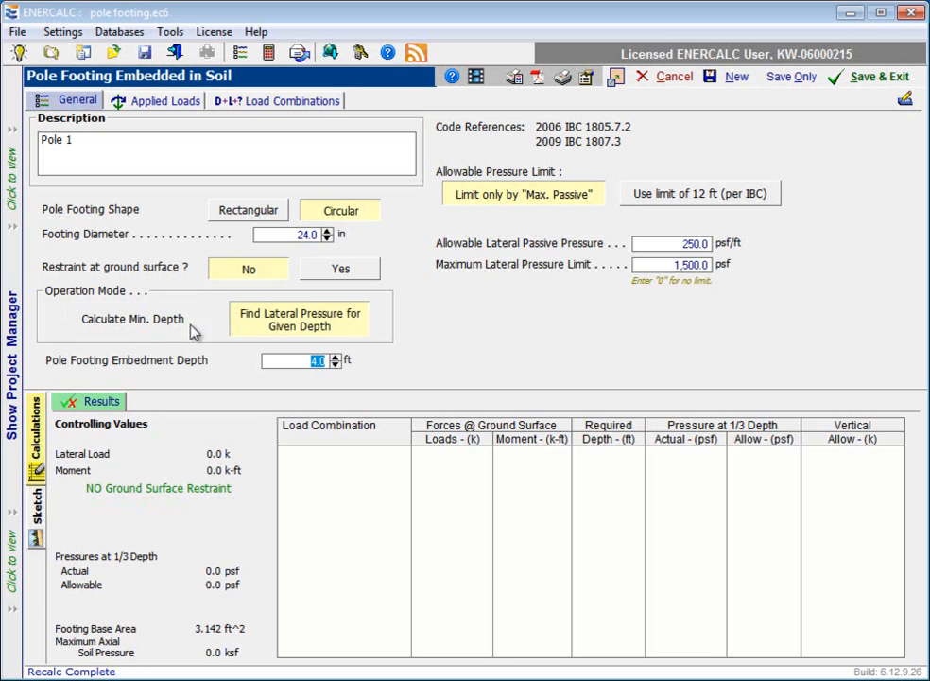
pyautogui.click(154, 321)
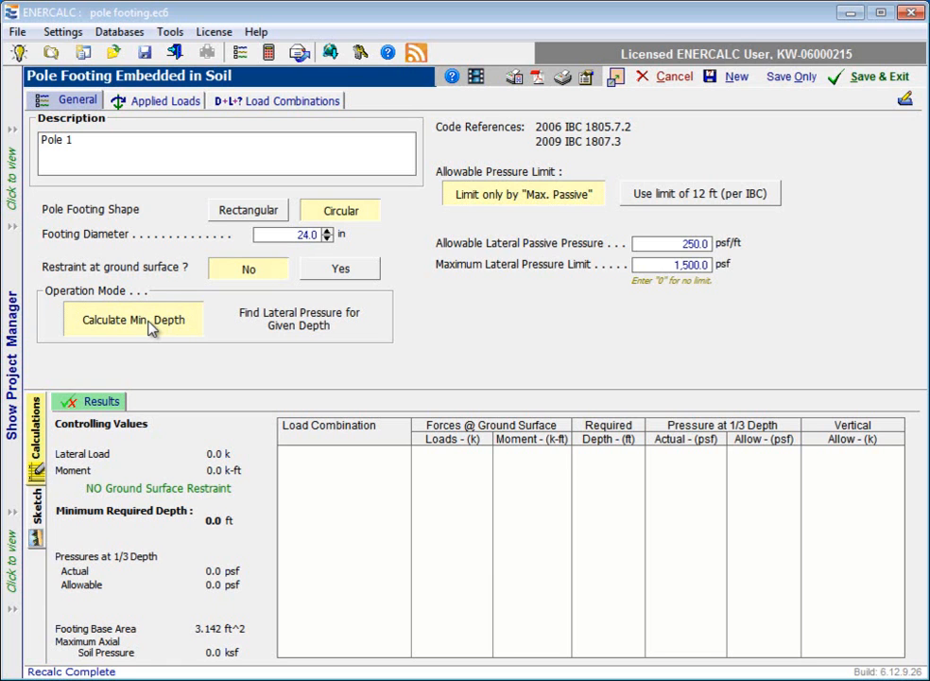
pyautogui.click(301, 327)
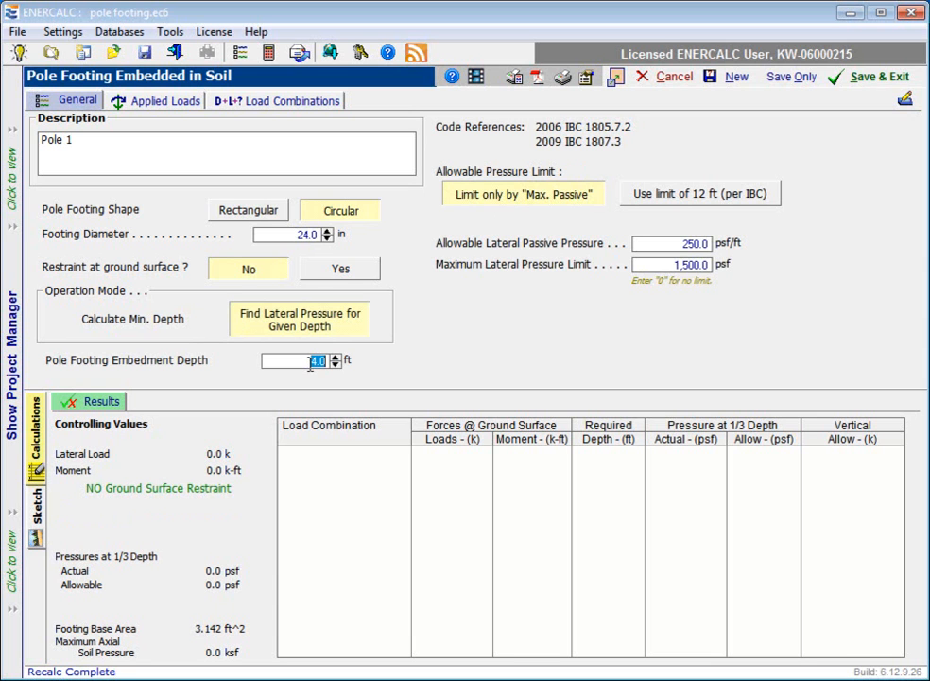
pyautogui.click(166, 325)
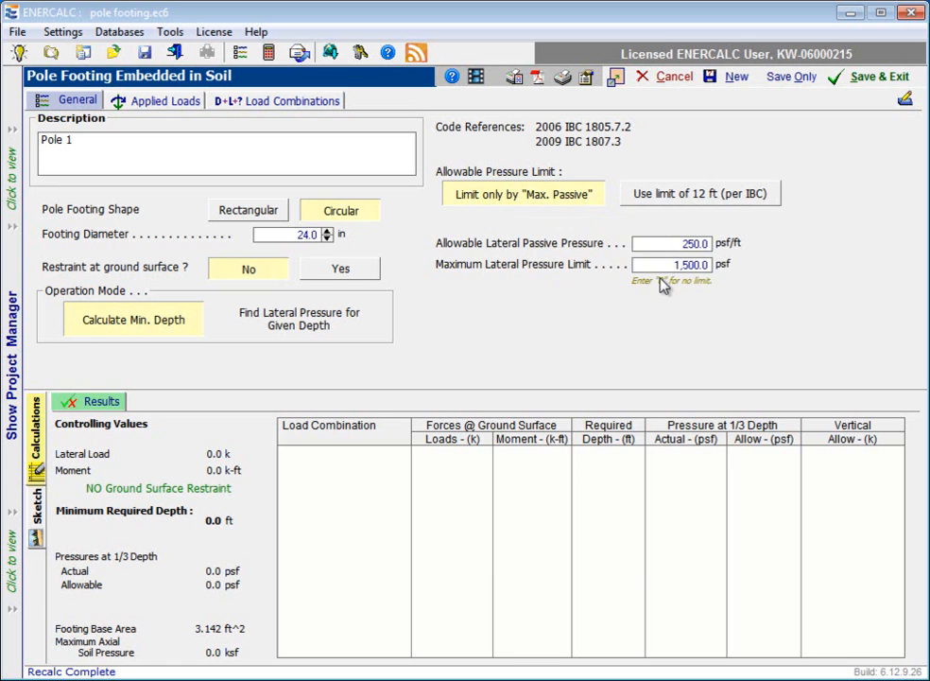
# Keep the allowable pressure limited only by "Max. Passive" and set the maximum lateral pressure limit to 3 psf.
pyautogui.click(714, 201)
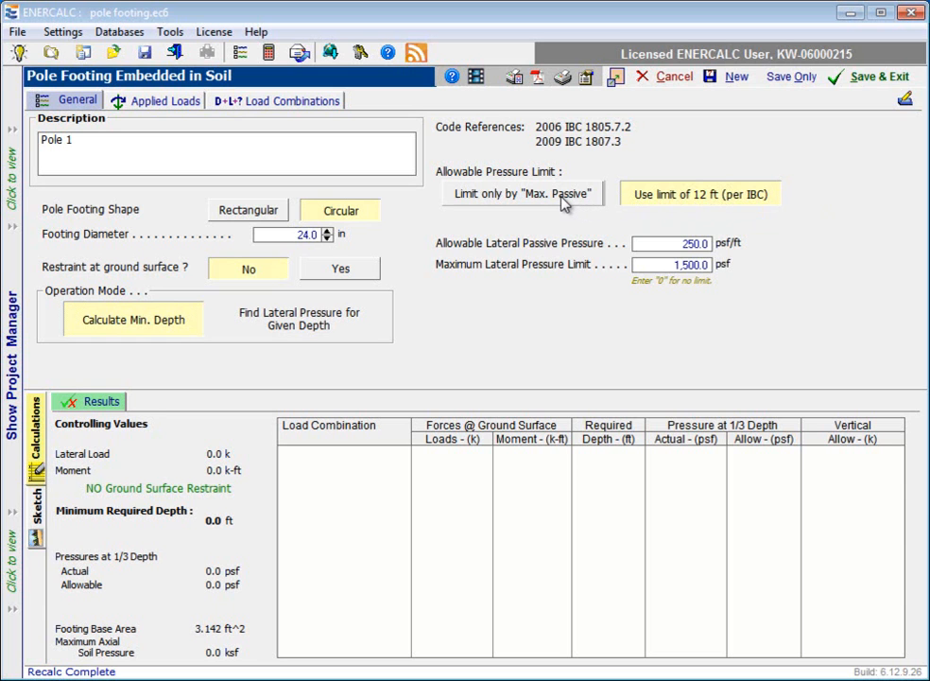
pyautogui.click(562, 203)
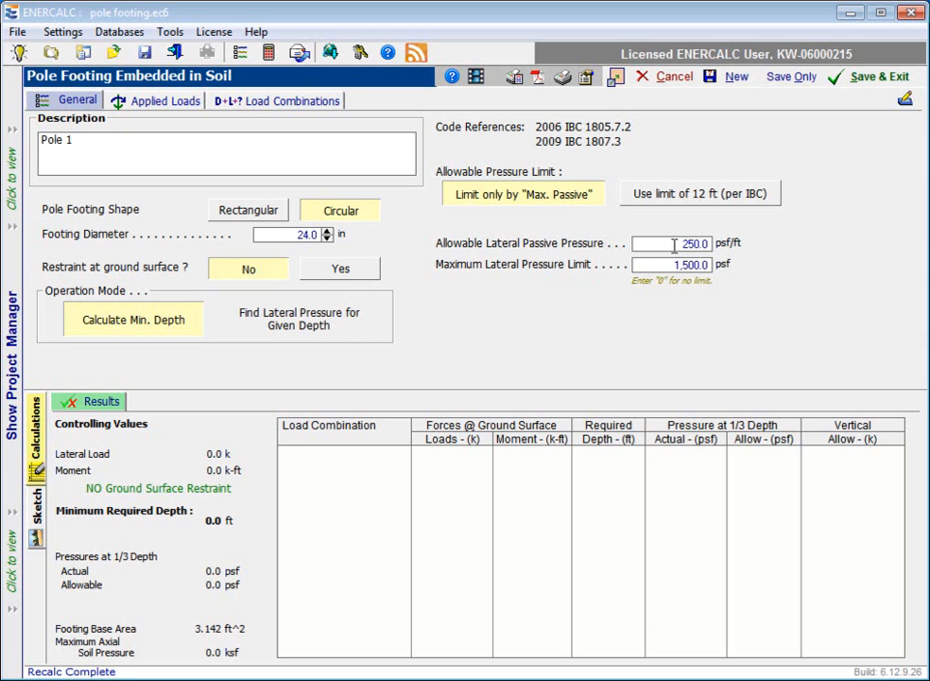
pyautogui.moveTo(674, 245); pyautogui.dragTo(726, 244)
pyautogui.click(676, 264)
pyautogui.write('3')
# Compare the applied load inputs with ground surface restraint off and on, and return the restraint to No.
pyautogui.click(171, 109)
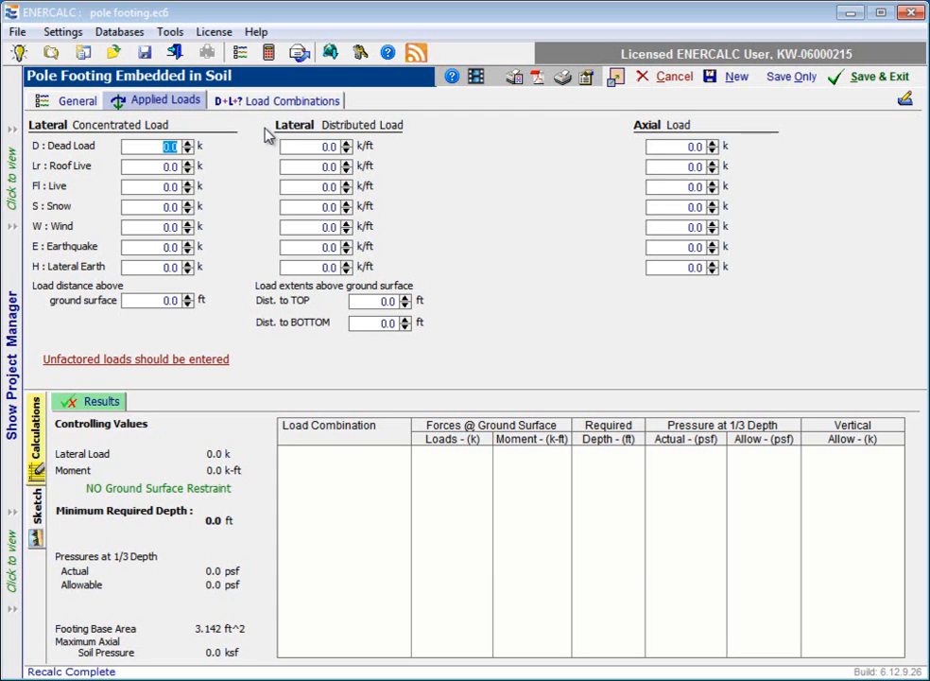
pyautogui.click(77, 106)
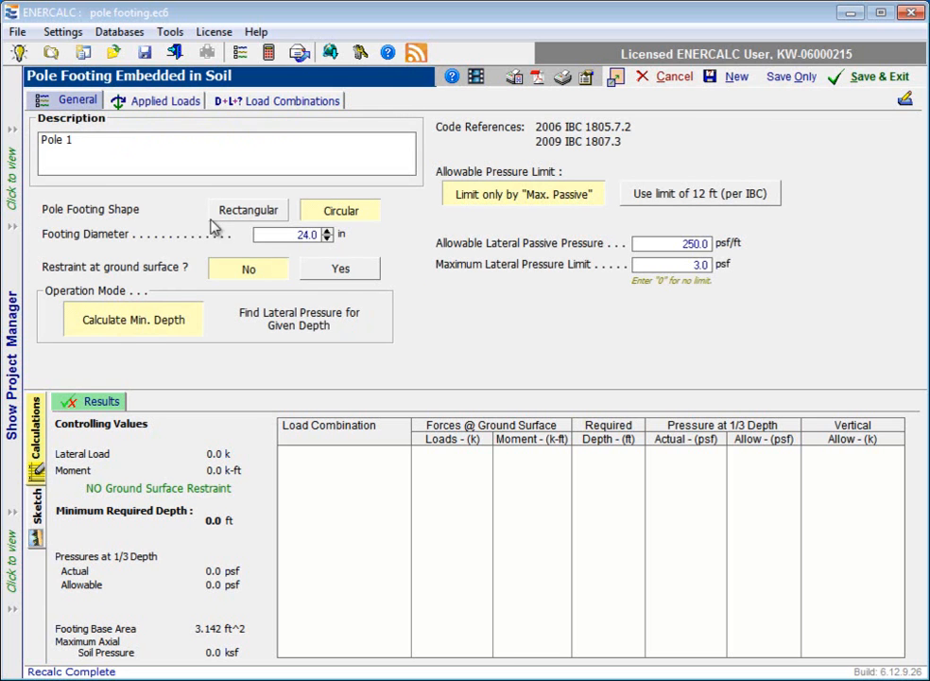
pyautogui.click(337, 270)
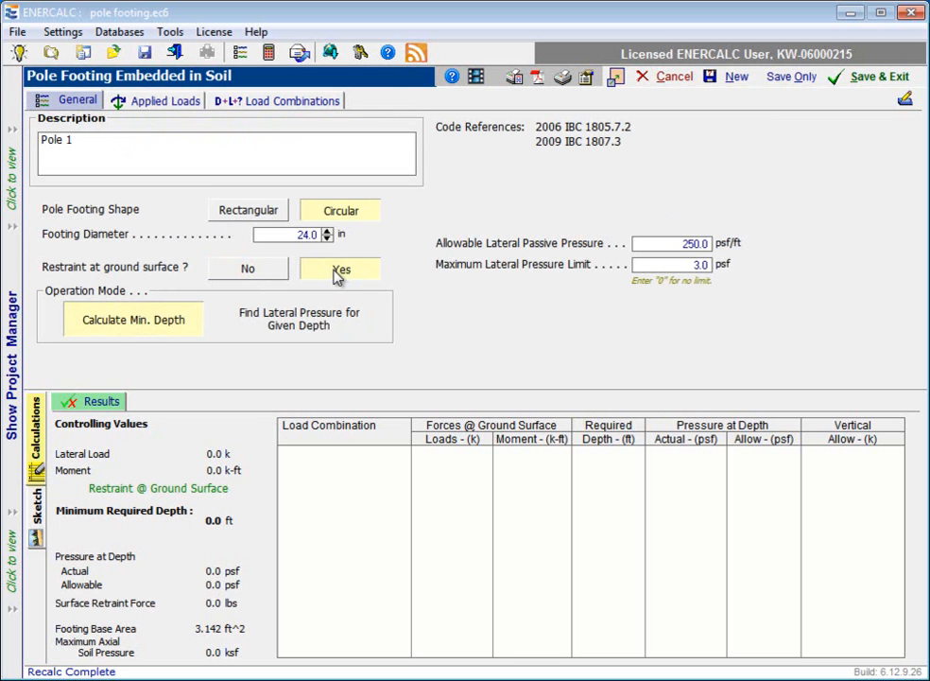
pyautogui.click(179, 101)
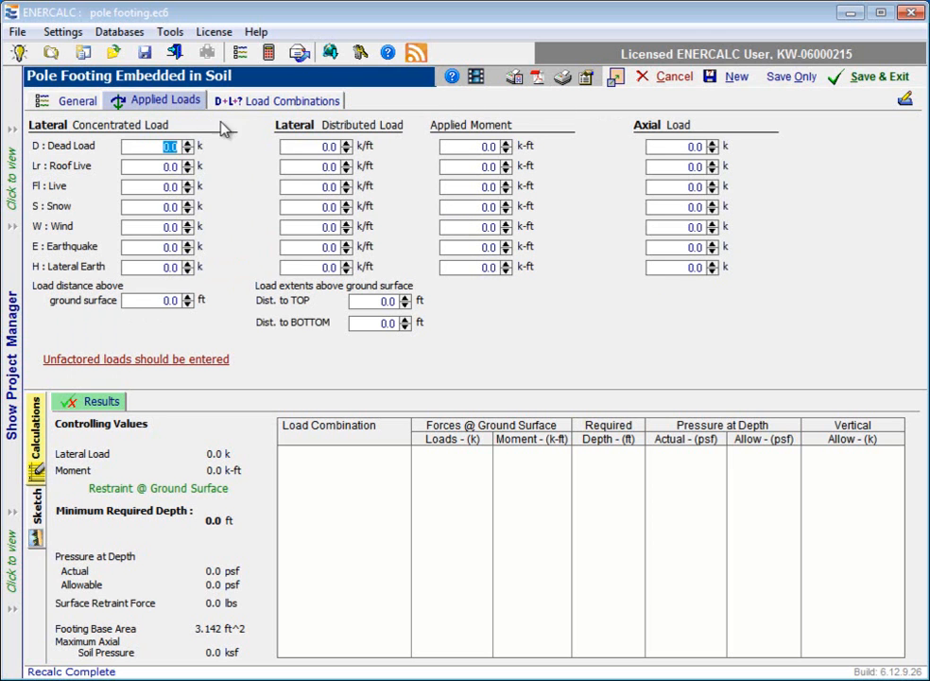
pyautogui.click(78, 100)
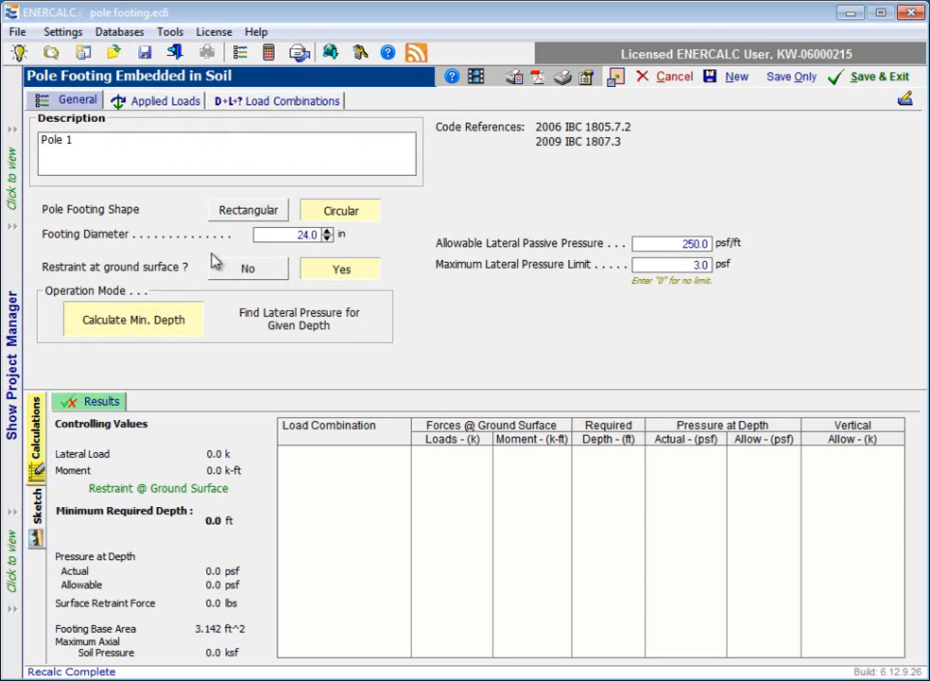
pyautogui.click(243, 272)
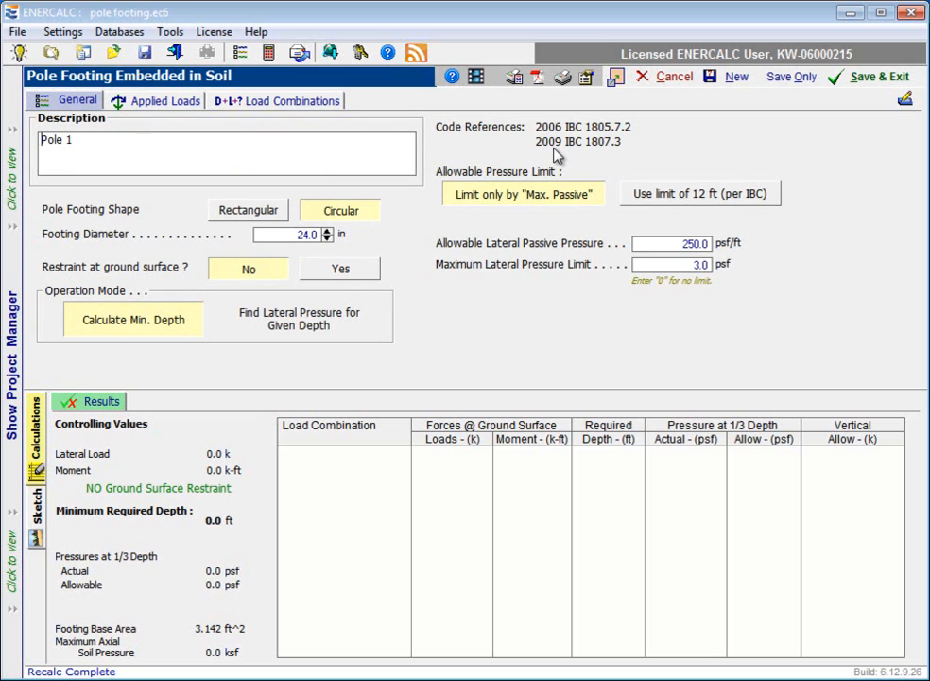
# Apply a lateral concentrated dead load of 110 k at 10 ft above the ground surface.
pyautogui.click(173, 105)
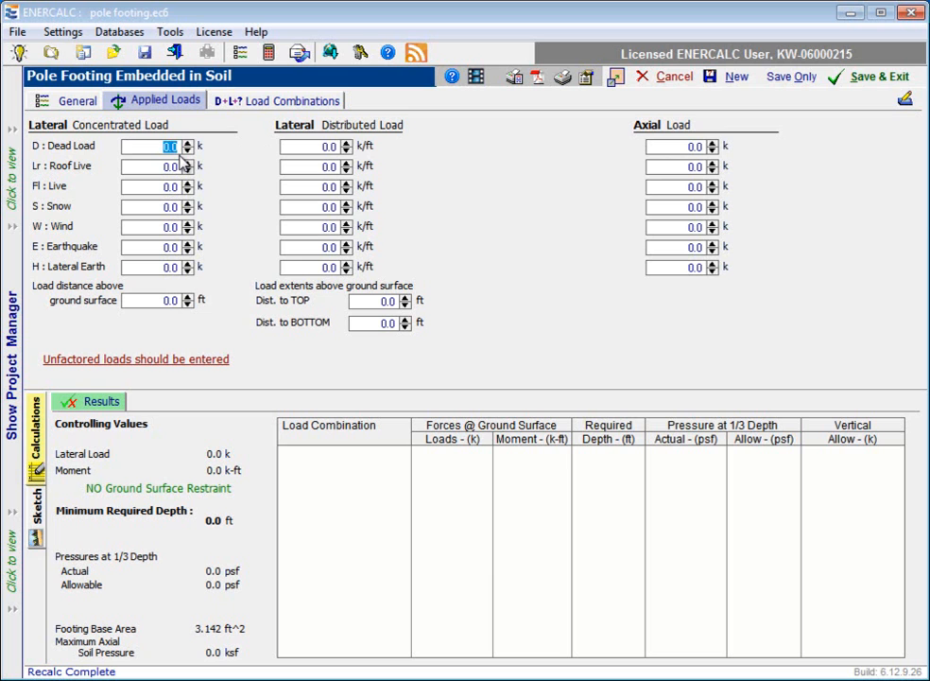
pyautogui.write('110')
pyautogui.click(121, 301)
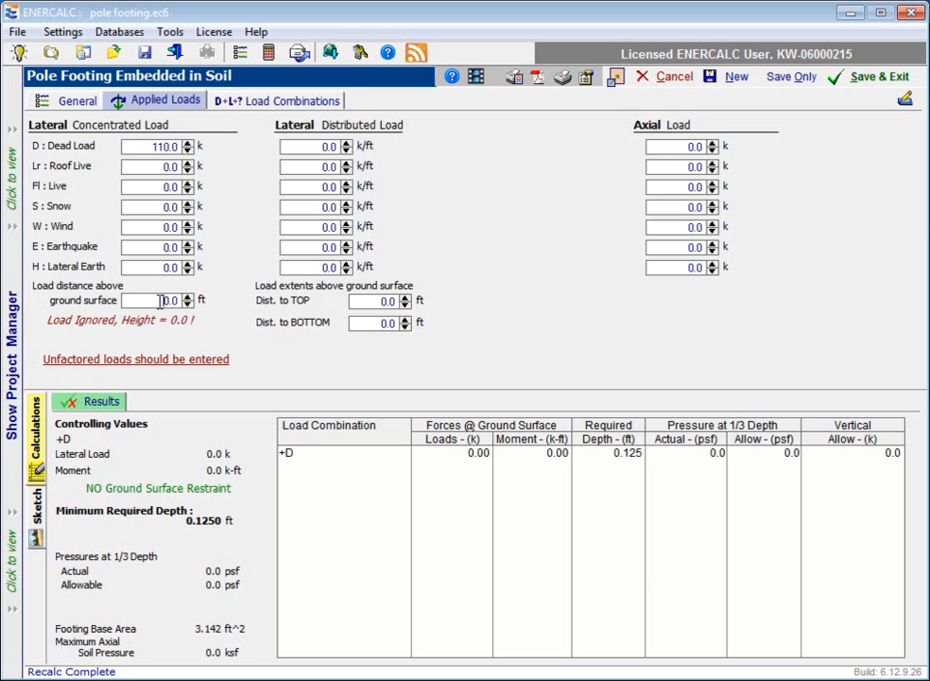
pyautogui.write('1')
pyautogui.click(166, 268)
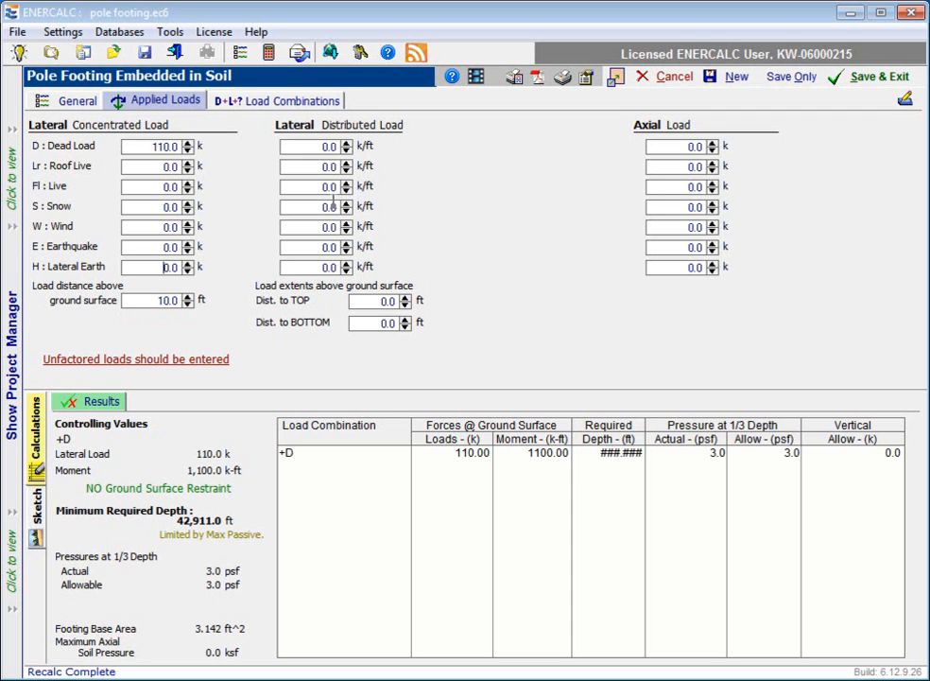
# Change the load combination set to IBC 2009.
pyautogui.click(295, 102)
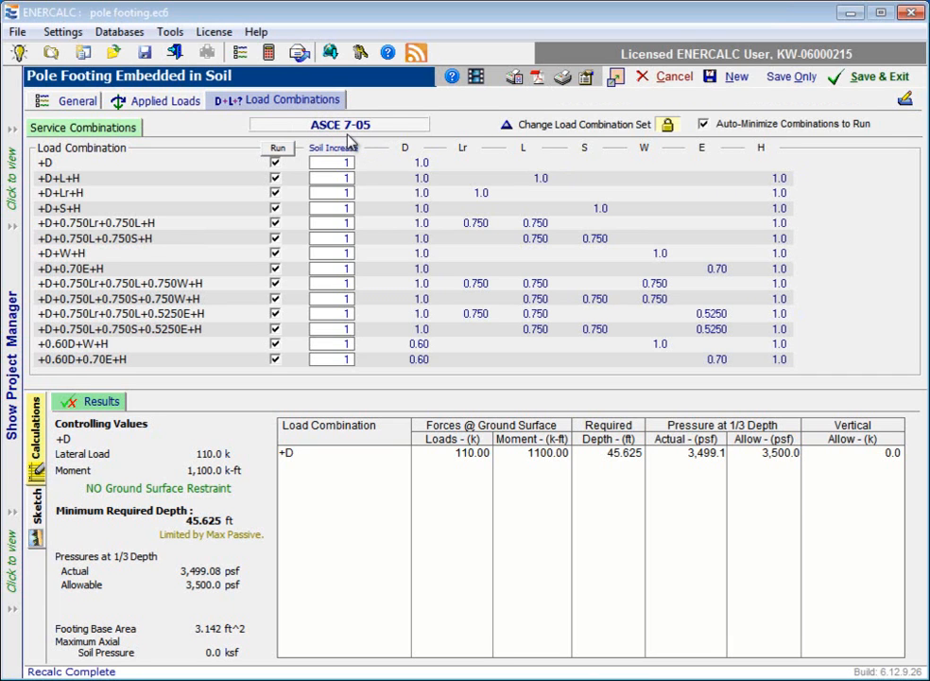
pyautogui.click(555, 128)
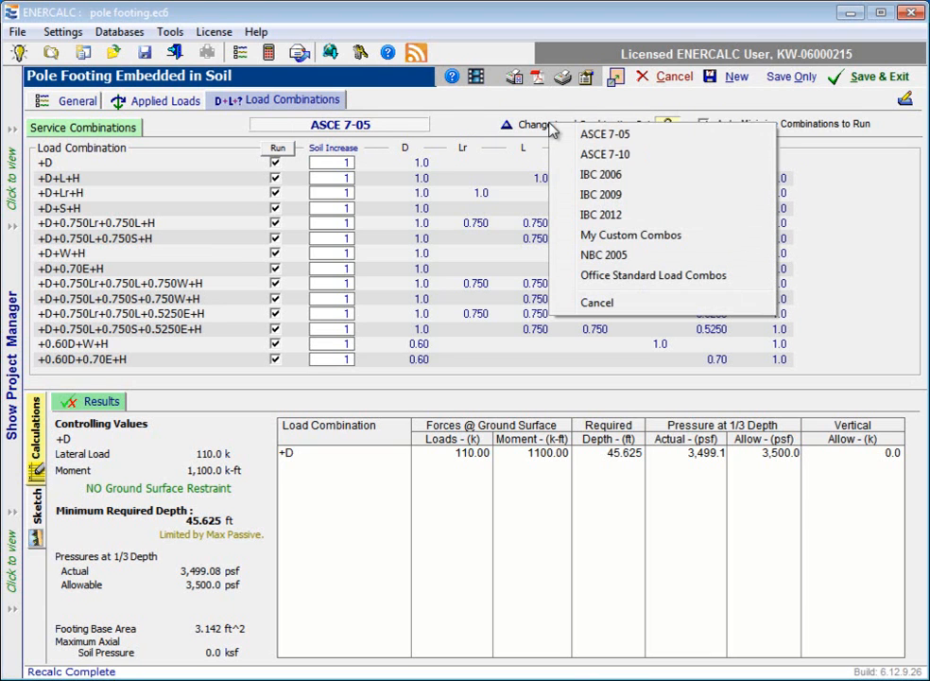
pyautogui.click(631, 197)
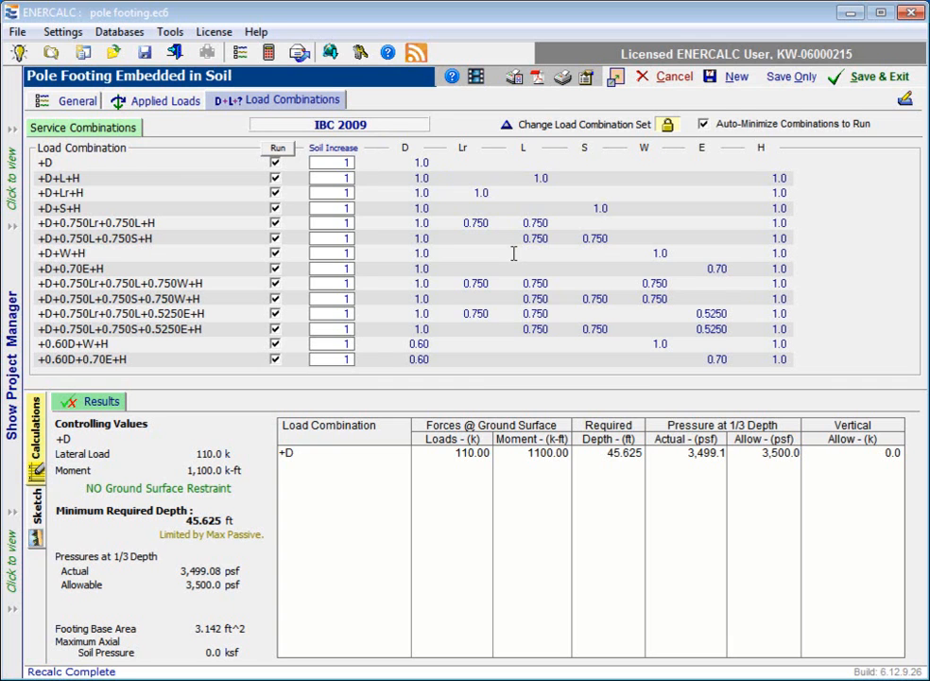
# Unlock the load combination factors for editing, select the H factor of +D+W+H, and lock the factors again.
pyautogui.click(669, 127)
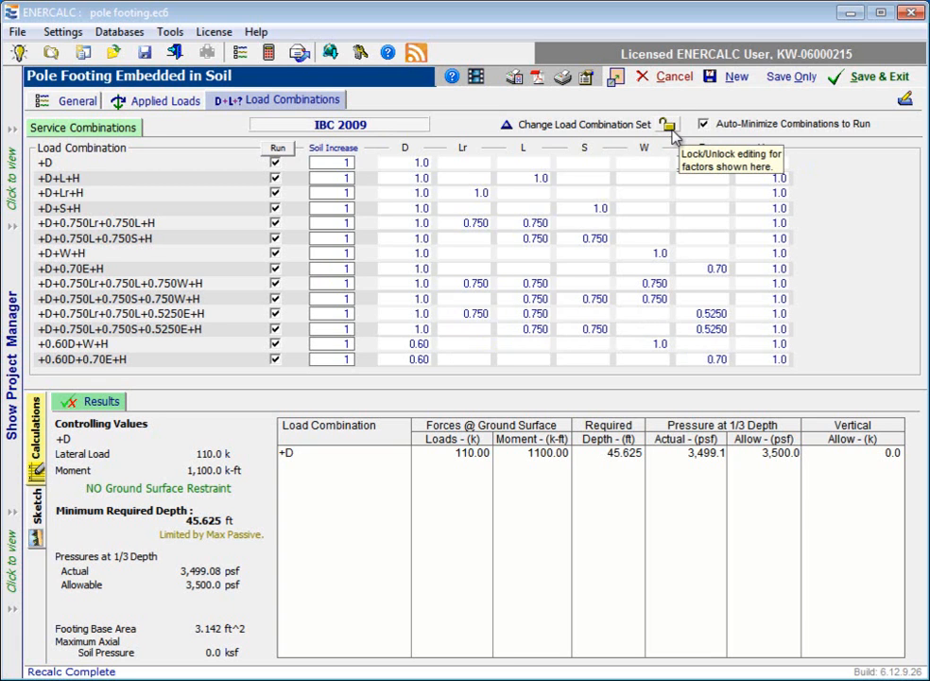
pyautogui.click(669, 127)
pyautogui.moveTo(776, 237); pyautogui.dragTo(790, 259)
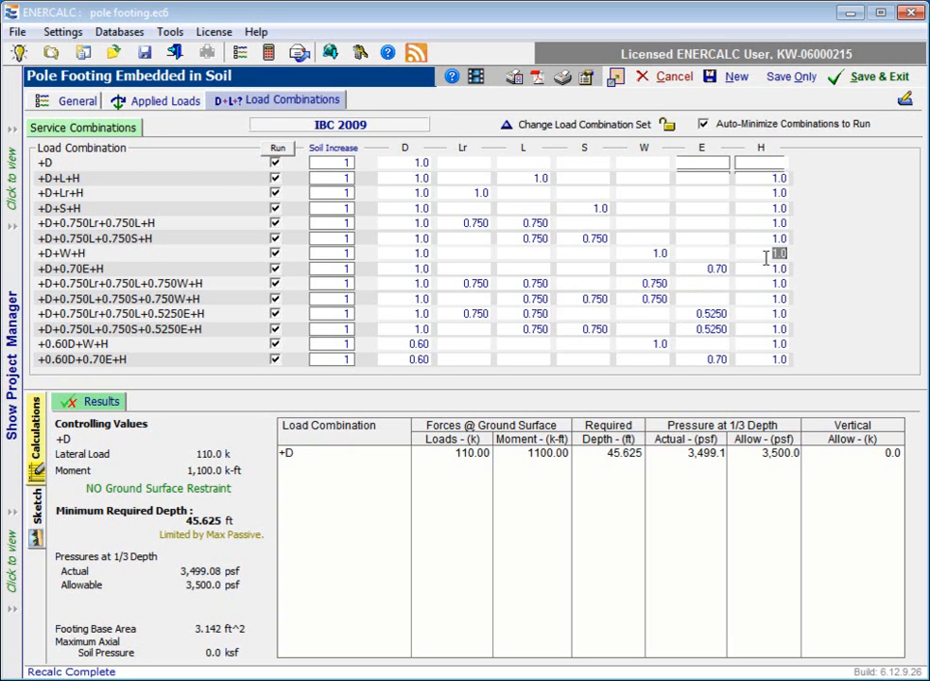
pyautogui.click(667, 126)
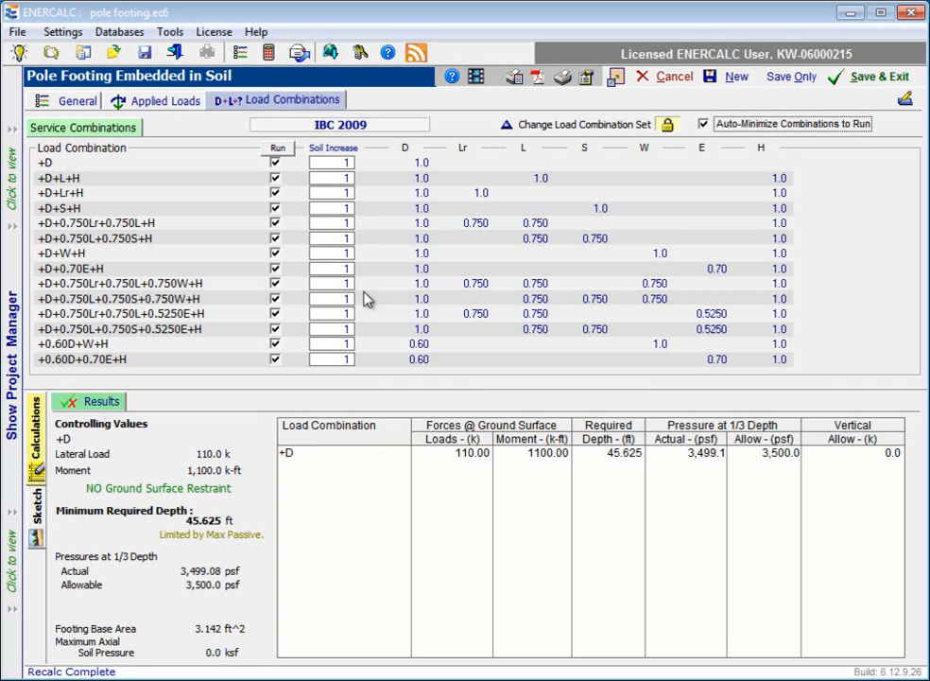
# Exclude the +0.60D+0.70E+H and +D+0.750Lr+0.750L+0.750W+H load combinations from the run.
pyautogui.click(346, 358)
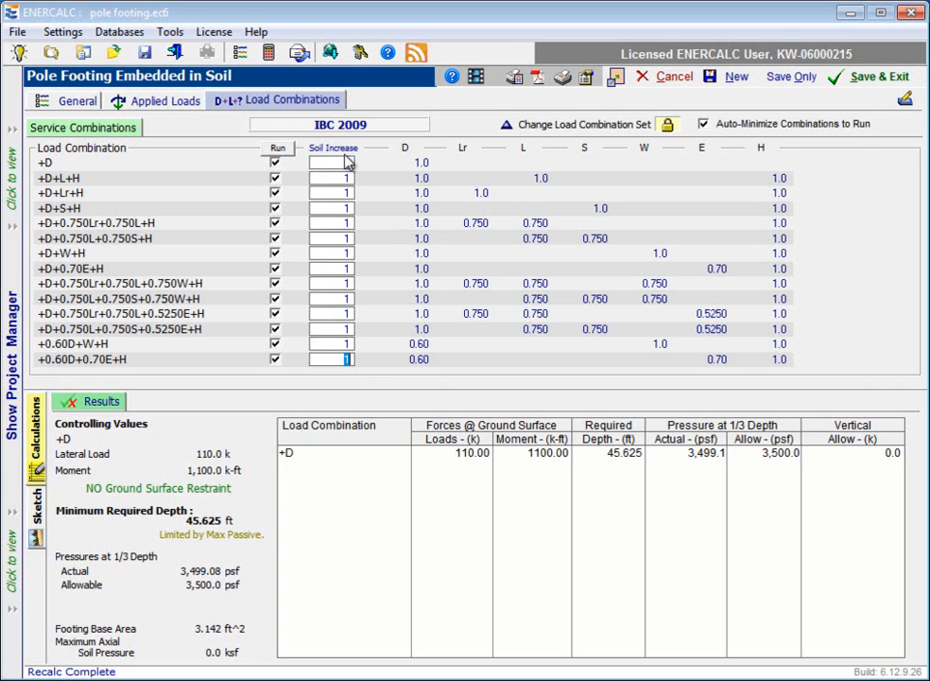
pyautogui.click(340, 343)
pyautogui.click(276, 360)
pyautogui.click(275, 284)
pyautogui.click(275, 283)
# Invert the run selections of the load combinations, and mark all combinations to run.
pyautogui.click(279, 152)
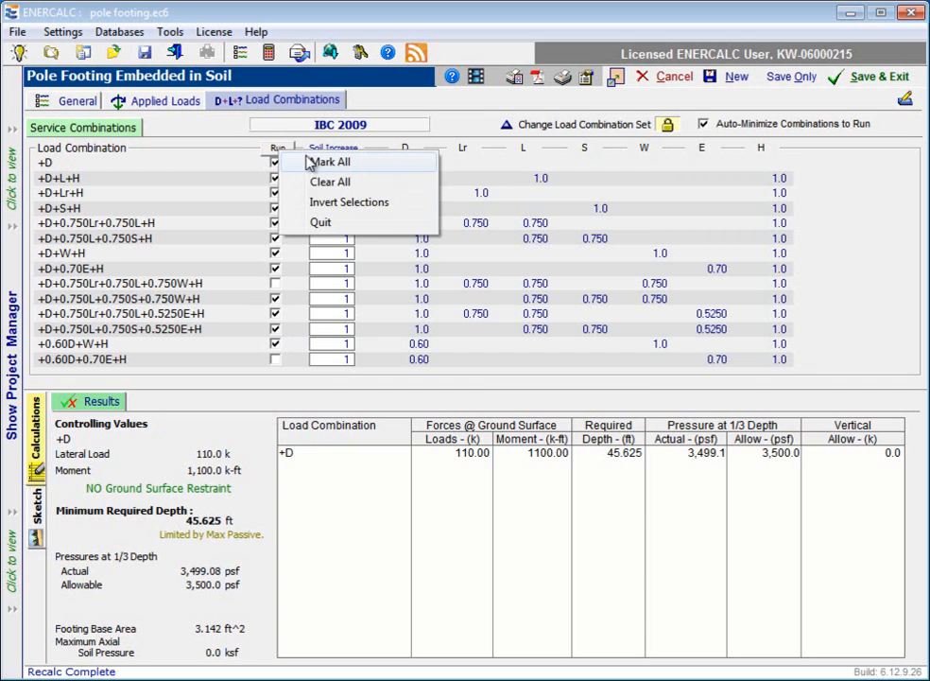
pyautogui.click(376, 205)
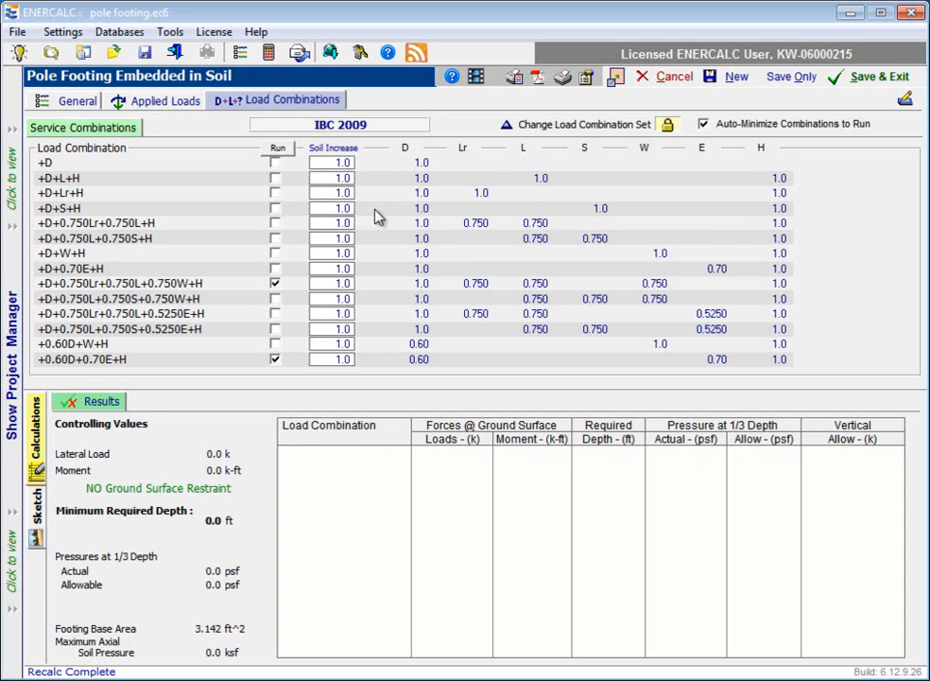
pyautogui.click(279, 151)
pyautogui.click(336, 161)
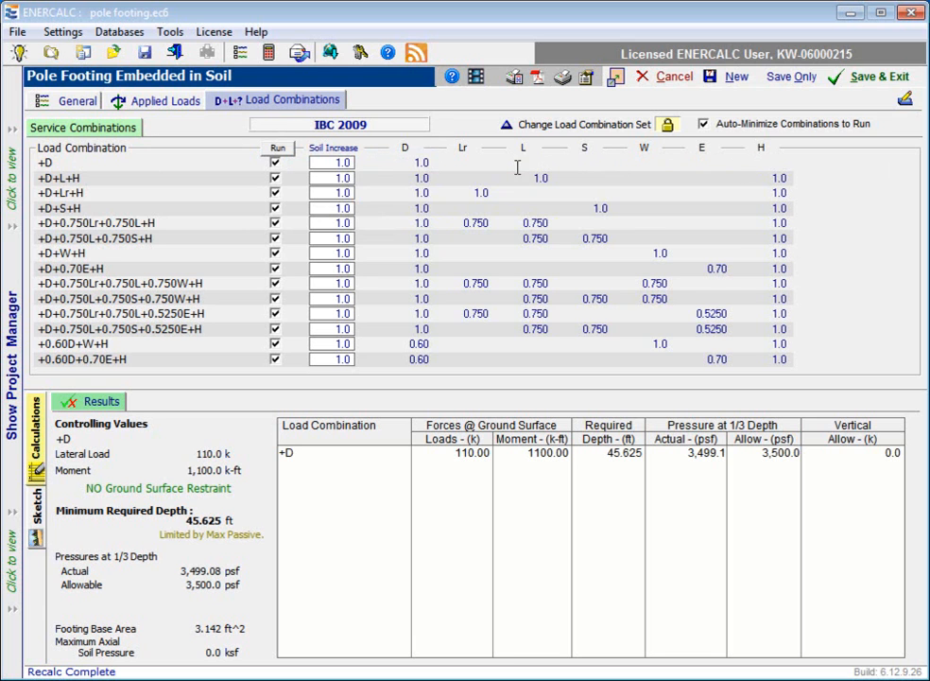
# Unlock the load combination factors and set the H factor of the +D combination to 3.0.
pyautogui.click(669, 126)
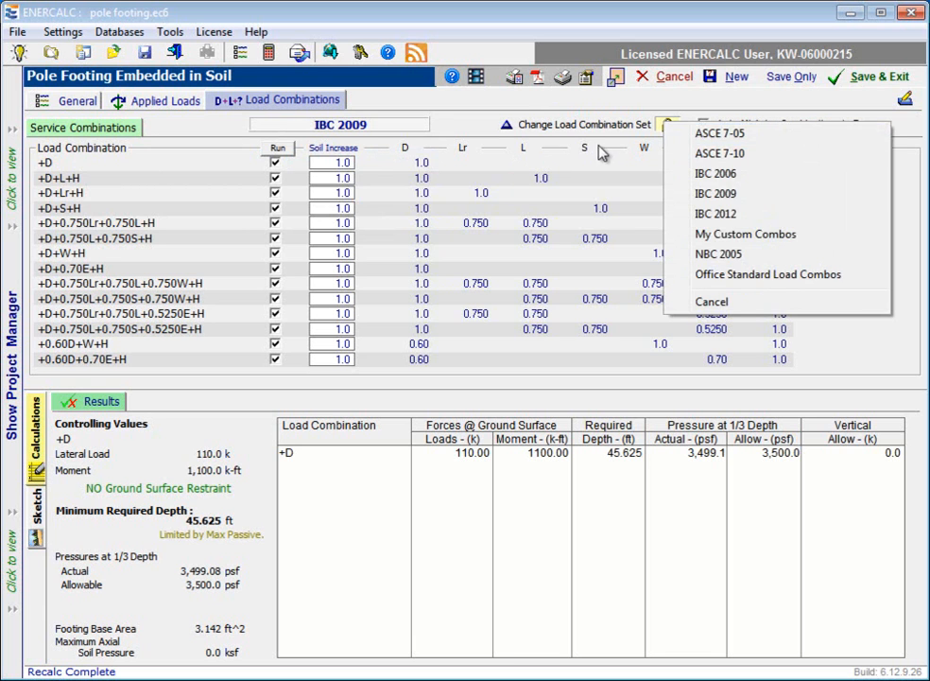
pyautogui.click(669, 125)
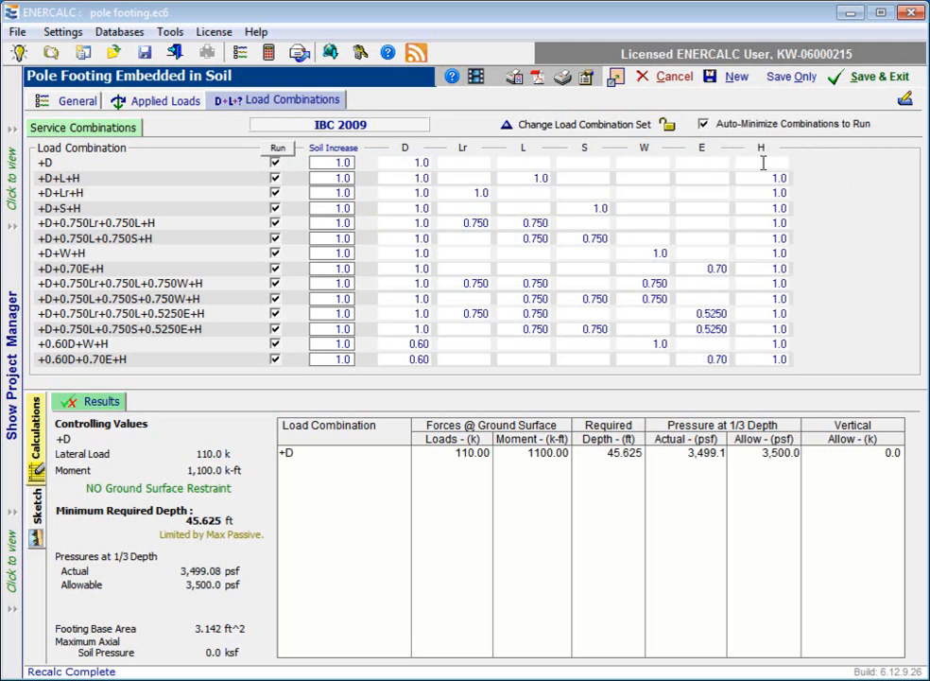
pyautogui.click(773, 166)
pyautogui.write('3')
pyautogui.click(756, 178)
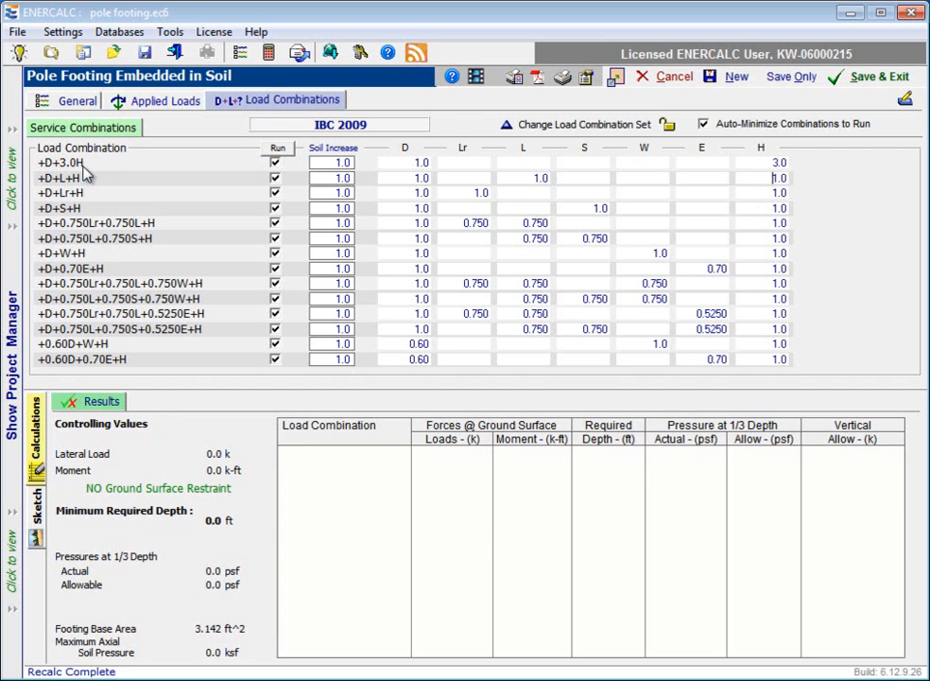
# Set the H factor of the first load combination to 0 and lock the combination factors.
pyautogui.click(757, 165)
pyautogui.write('0')
pyautogui.press('Return')
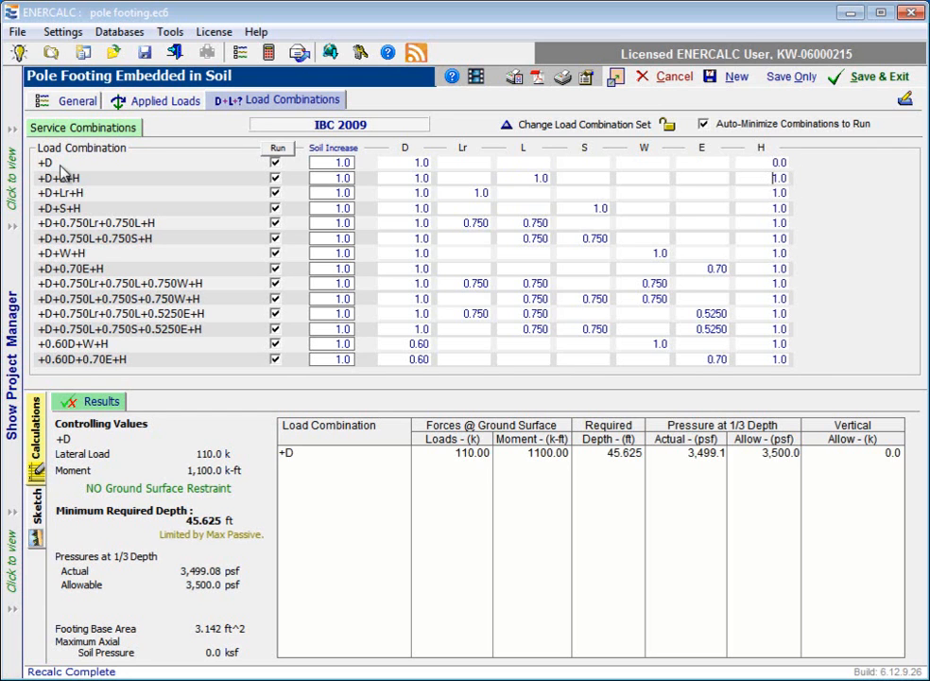
pyautogui.click(668, 126)
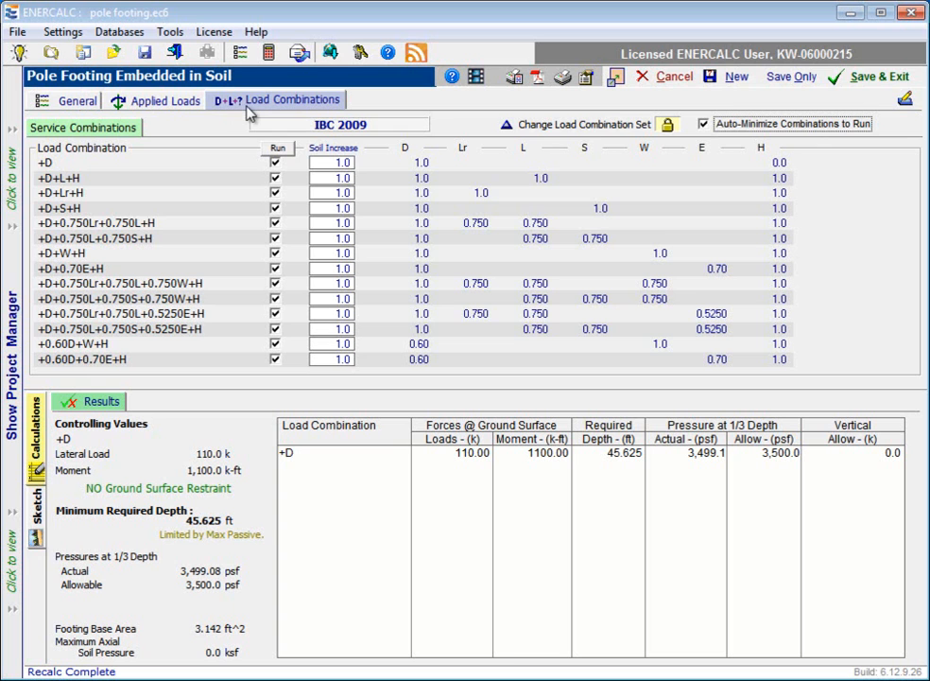
# Compare the results using the 12 ft IBC pressure limit, and return the allowable pressure limit to "Max. Passive" only.
pyautogui.click(73, 106)
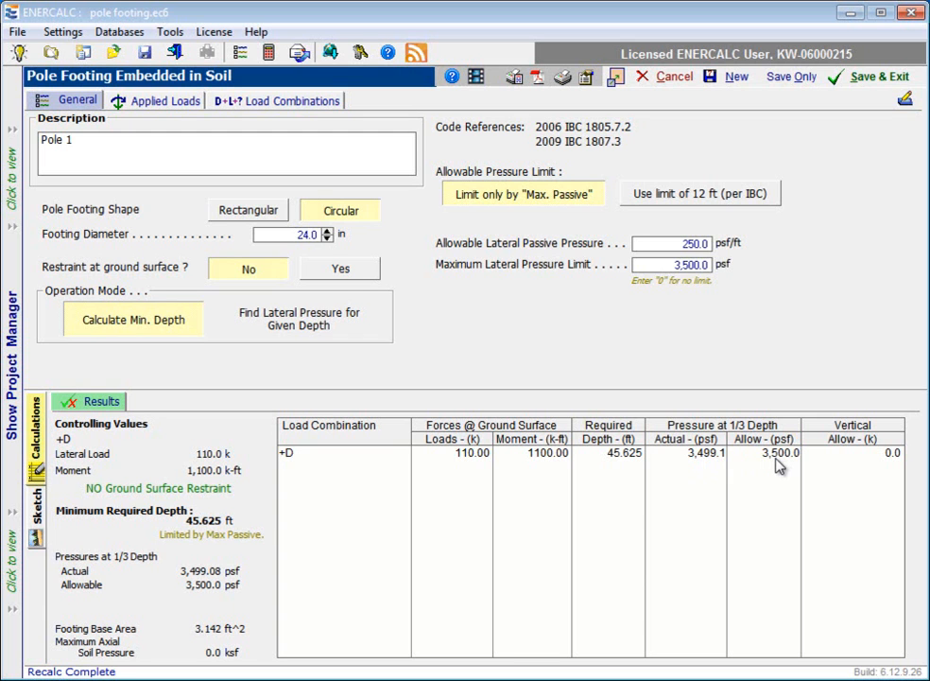
pyautogui.click(709, 202)
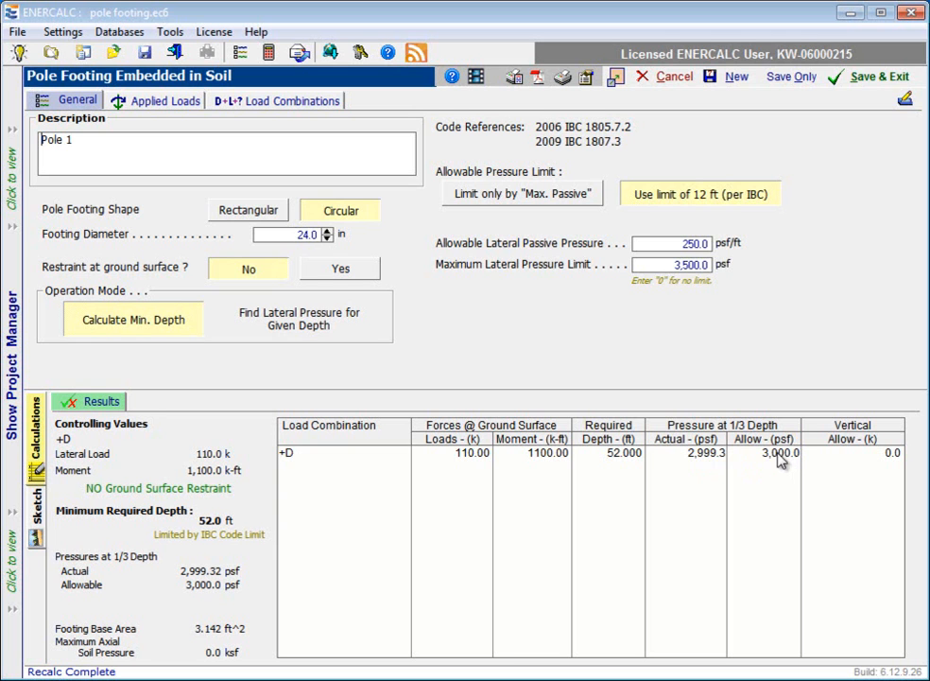
pyautogui.click(562, 194)
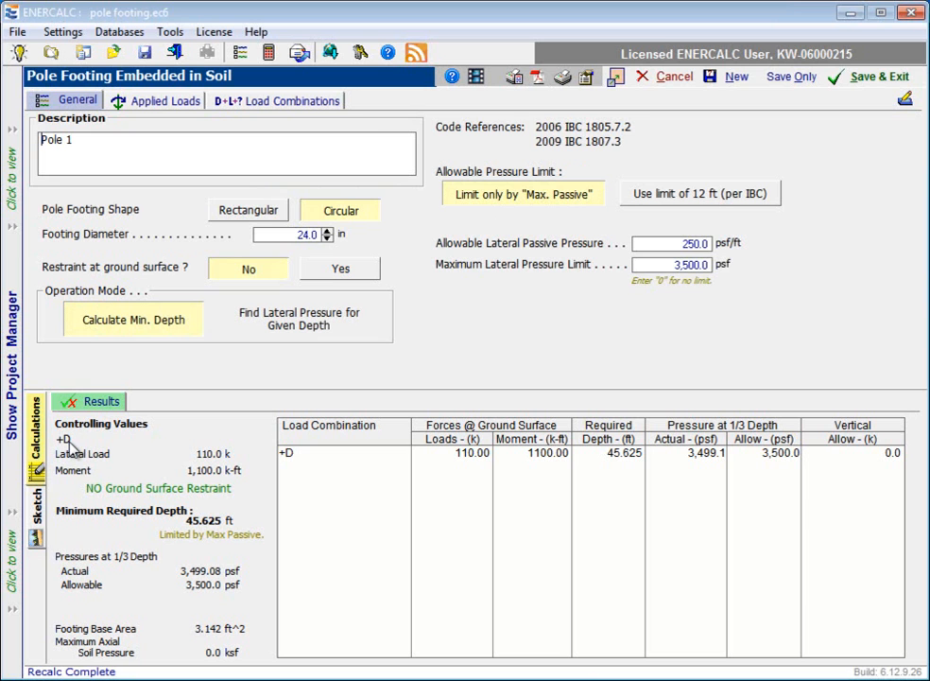
# Apply lateral concentrated roof live, live and snow loads of 110 k each.
pyautogui.click(169, 101)
pyautogui.click(159, 167)
pyautogui.write('11')
pyautogui.click(162, 186)
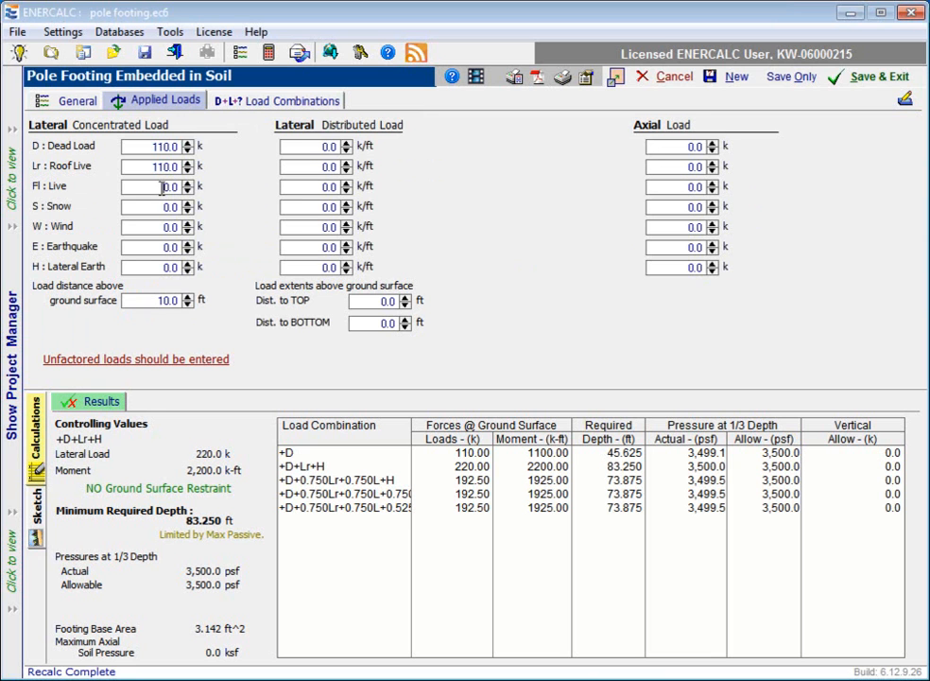
pyautogui.write('11')
pyautogui.click(158, 206)
pyautogui.write('111')
pyautogui.press('BackSpace')
pyautogui.click(164, 227)
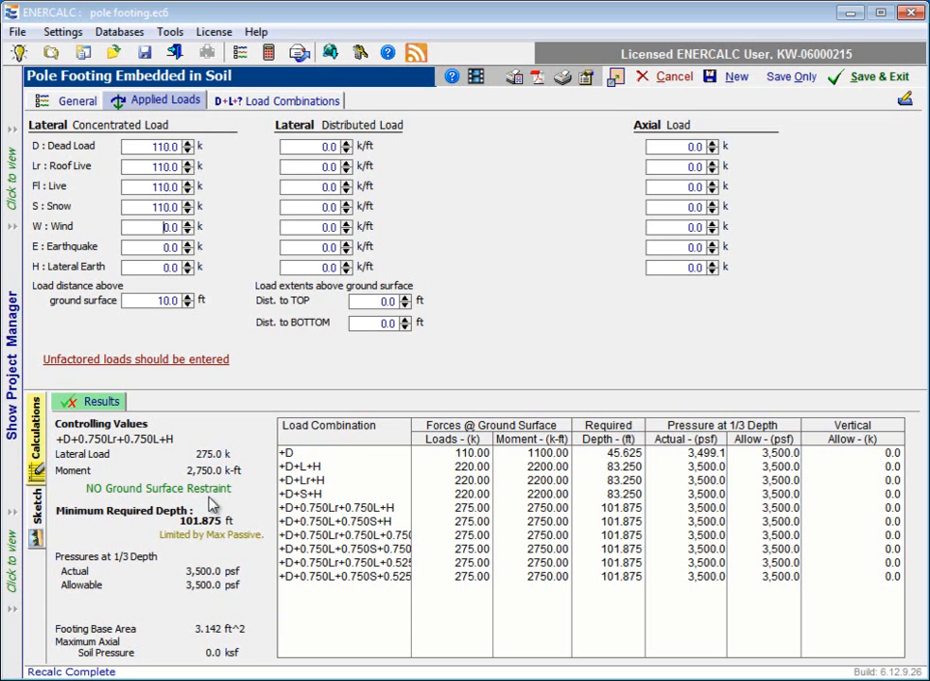
# Check all combinations with the added loads under the 12 ft IBC limit, and restore the "Max. Passive" only limit.
pyautogui.click(62, 100)
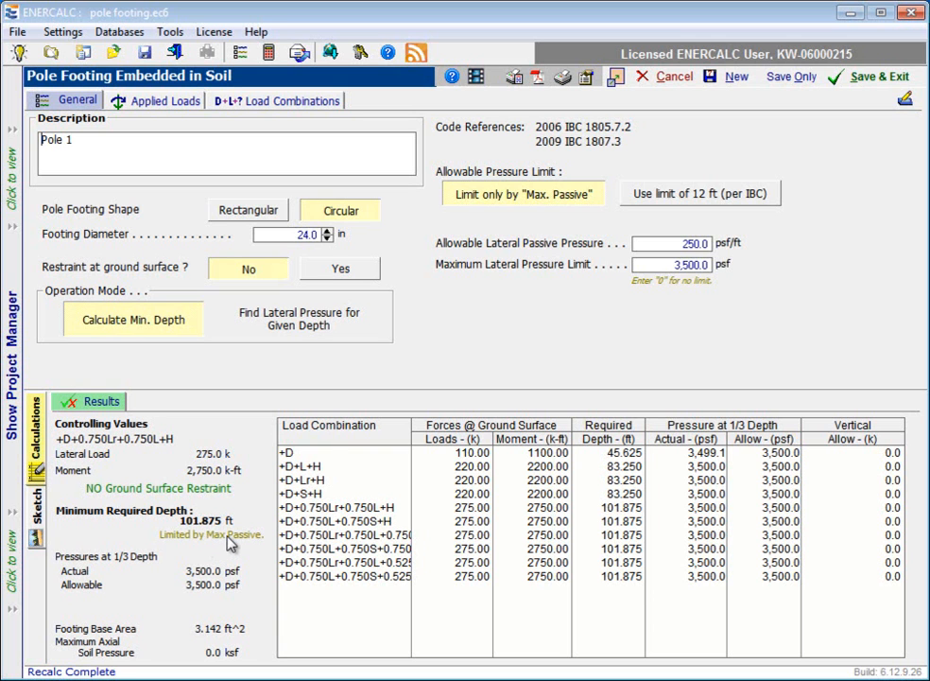
pyautogui.click(717, 194)
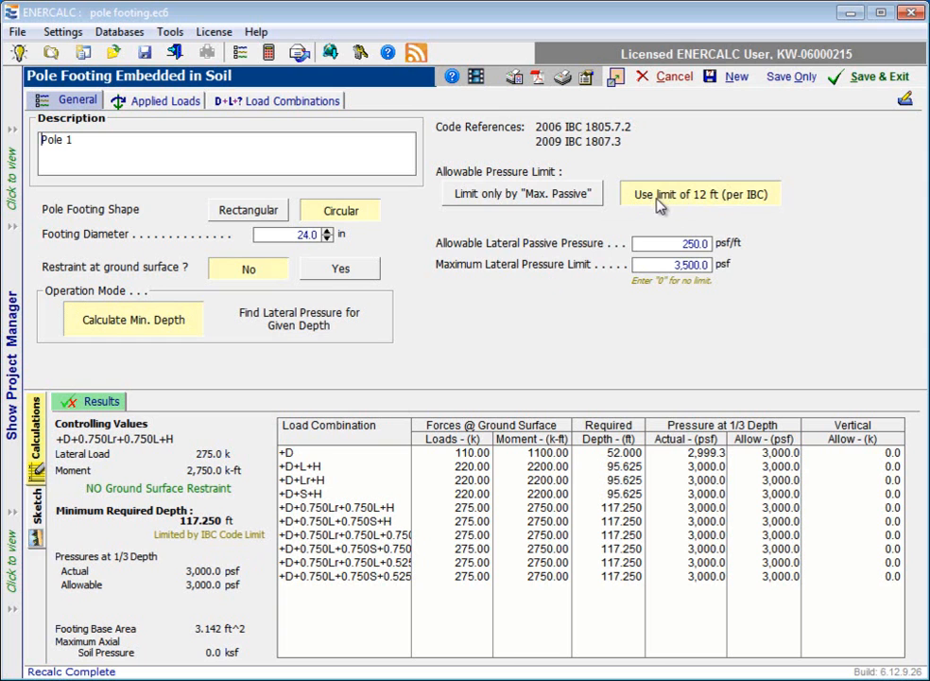
pyautogui.click(584, 195)
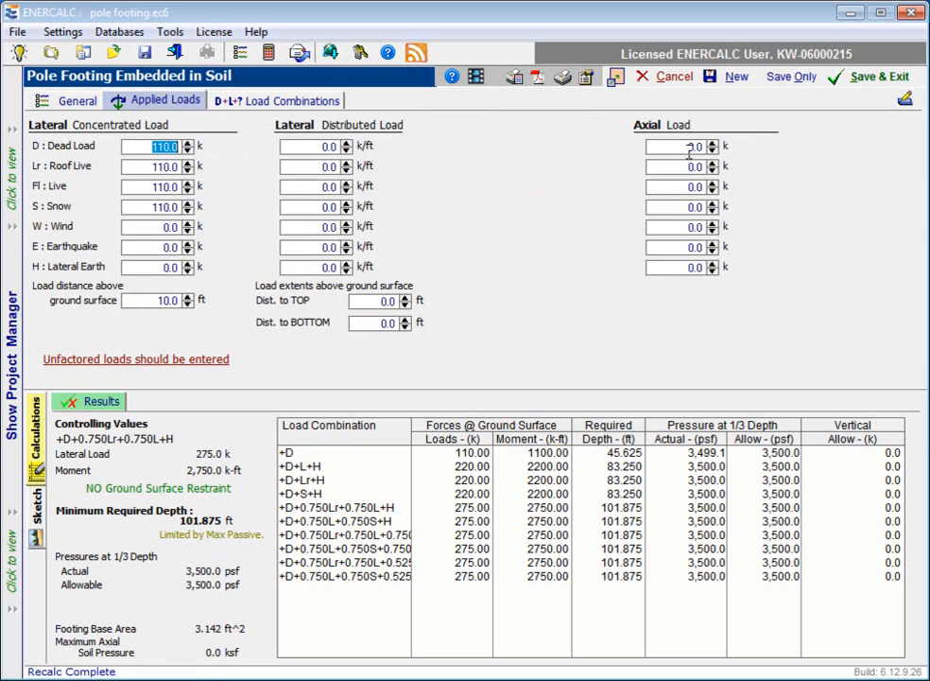
# Apply an axial dead load of 10 k and display the footing sketch.
pyautogui.click(689, 148)
pyautogui.write('1')
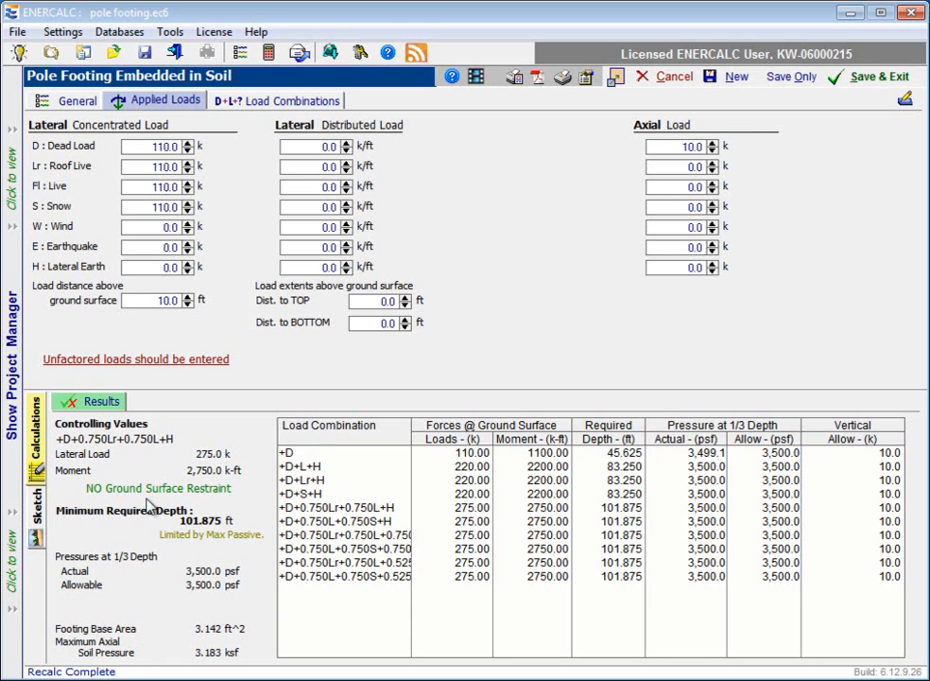
pyautogui.click(37, 519)
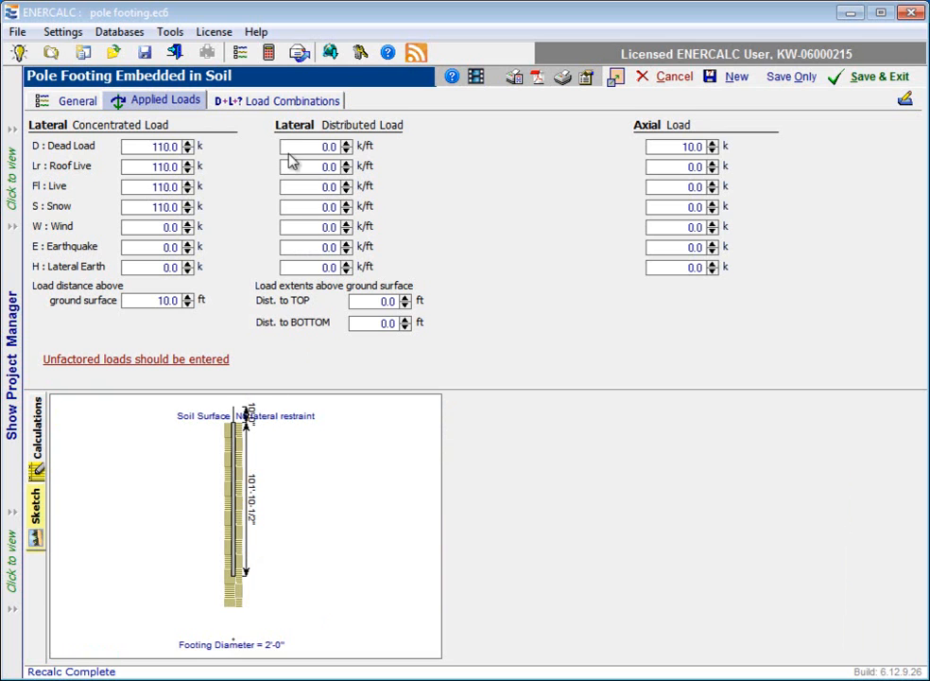
# Reset the lateral concentrated roof live, live and snow loads to 0 k.
pyautogui.moveTo(138, 170); pyautogui.dragTo(228, 170)
pyautogui.write('0')
pyautogui.moveTo(146, 187); pyautogui.dragTo(202, 199)
pyautogui.write('0')
pyautogui.moveTo(143, 206); pyautogui.dragTo(185, 206)
pyautogui.write('0')
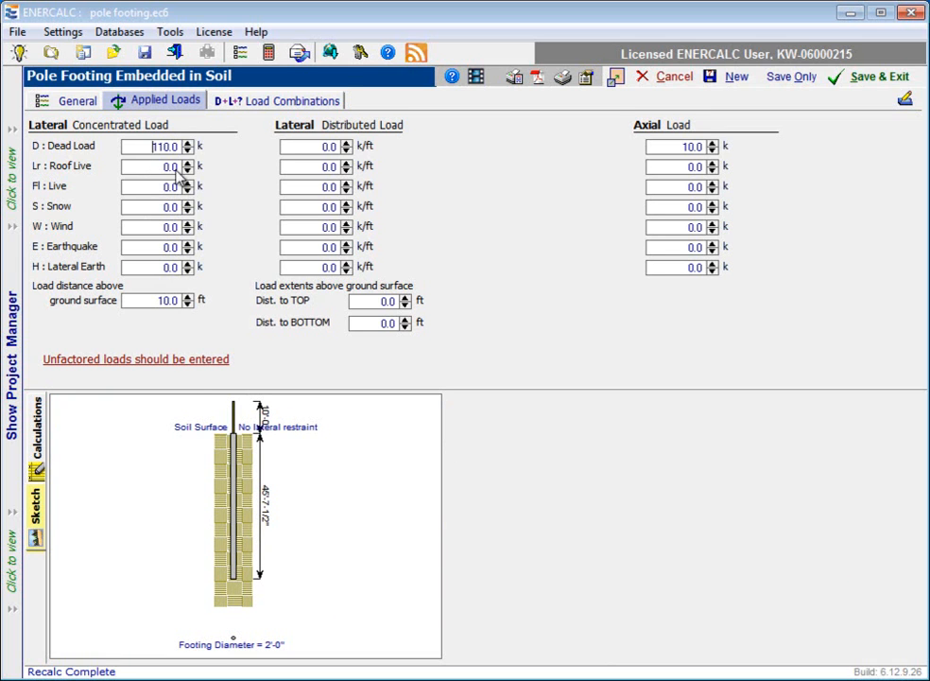
# Set the lateral concentrated dead load to 10 k.
pyautogui.click(158, 146)
pyautogui.press('BackSpace')
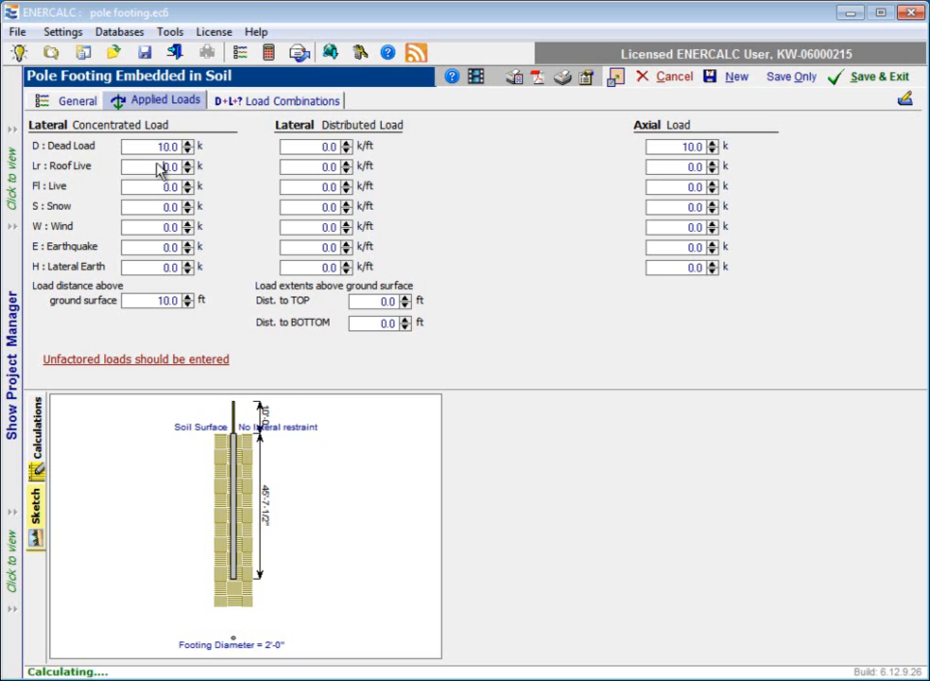
pyautogui.click(161, 167)
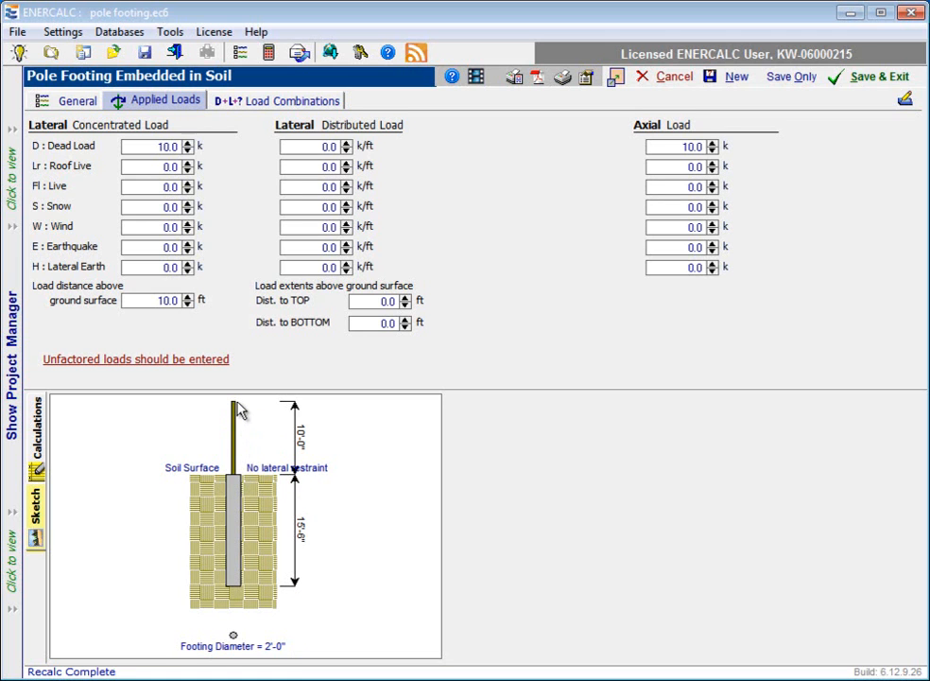
# Review the calculated results alongside the footing sketch, and preview the calculation's report.
pyautogui.click(153, 300)
pyautogui.click(38, 440)
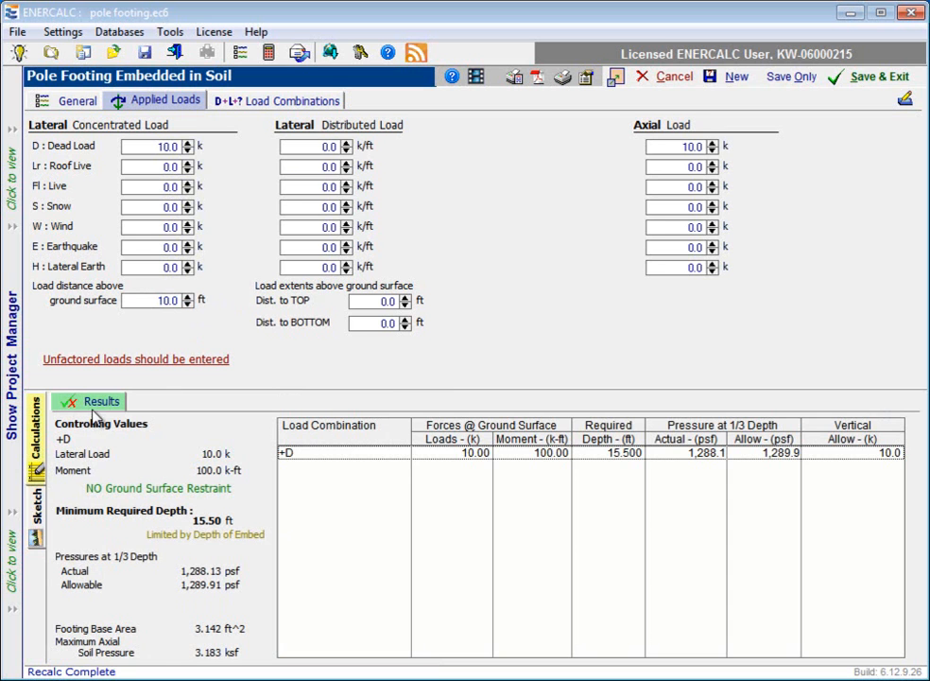
pyautogui.click(36, 534)
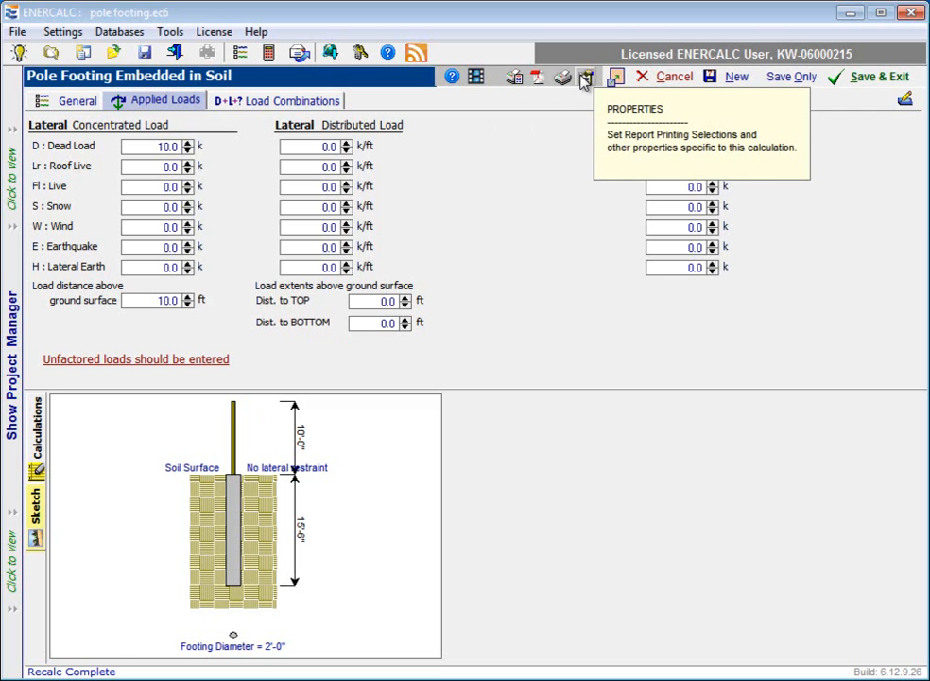
pyautogui.click(514, 79)
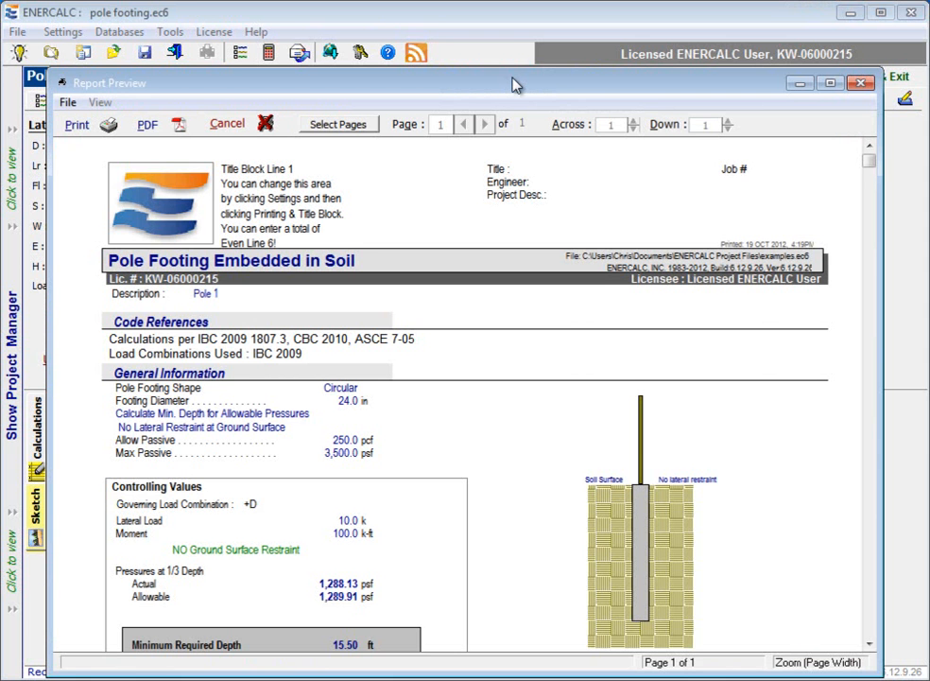
pyautogui.click(861, 86)
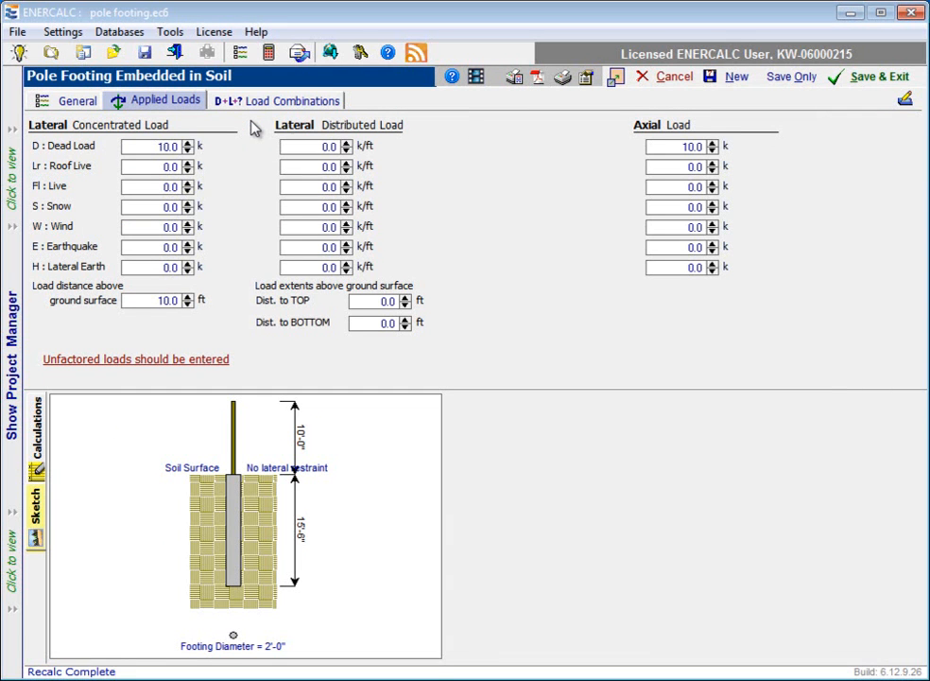